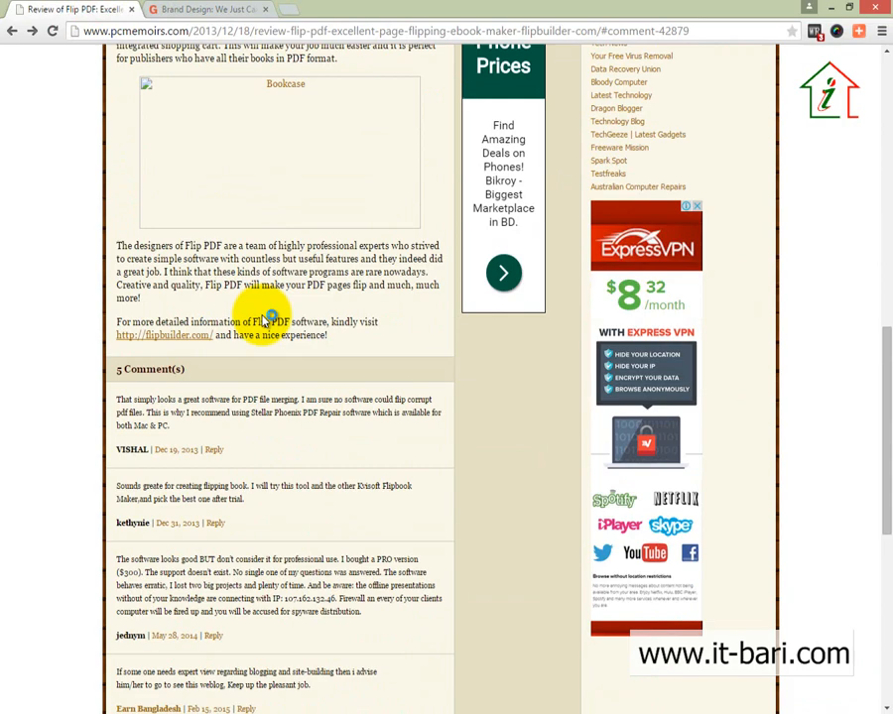
# Examine the submitted comment on the Flip PDF review page and mark the base and comment suffix of the page address.
pyautogui.scroll(-5, 263, 320)
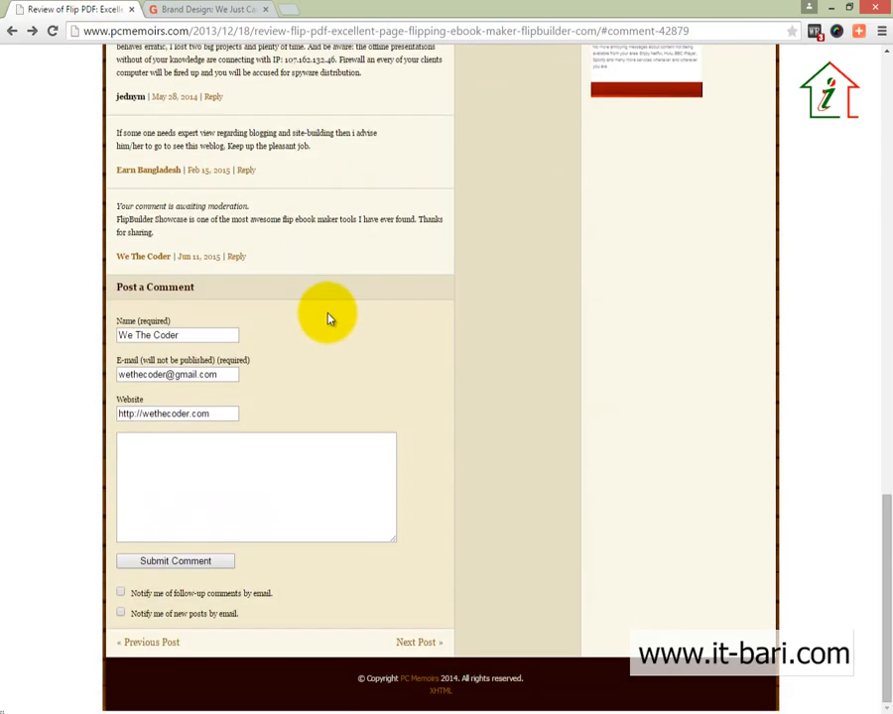
pyautogui.hotkey('ctrl', 'shift', 'd')
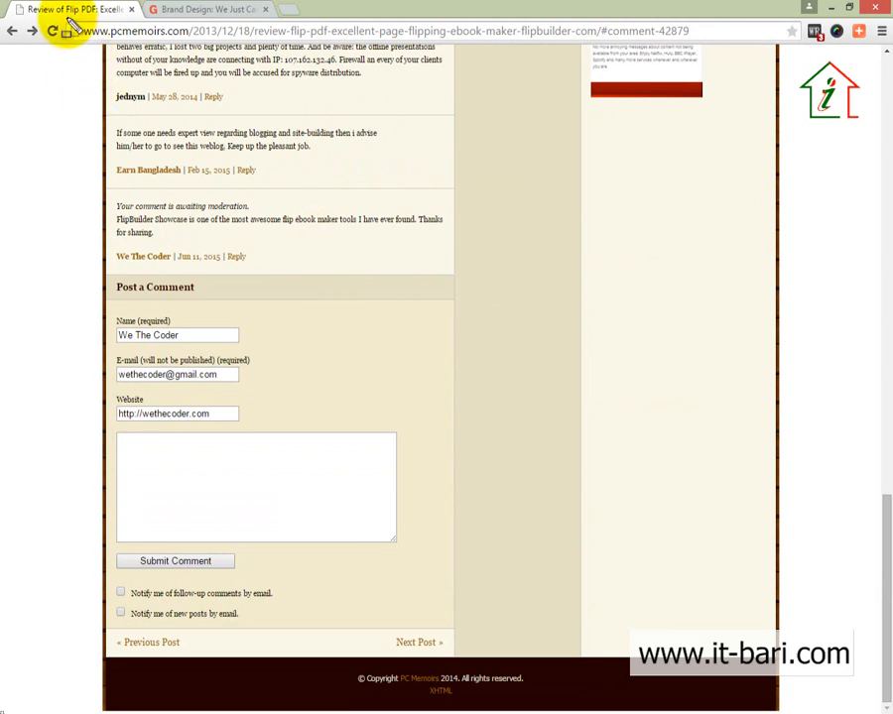
pyautogui.moveTo(67, 18)
pyautogui.mouseDown()
pyautogui.moveTo(369, 62)
pyautogui.moveTo(589, 58)
pyautogui.moveTo(603, 54)
pyautogui.moveTo(596, 44)
pyautogui.mouseUp()
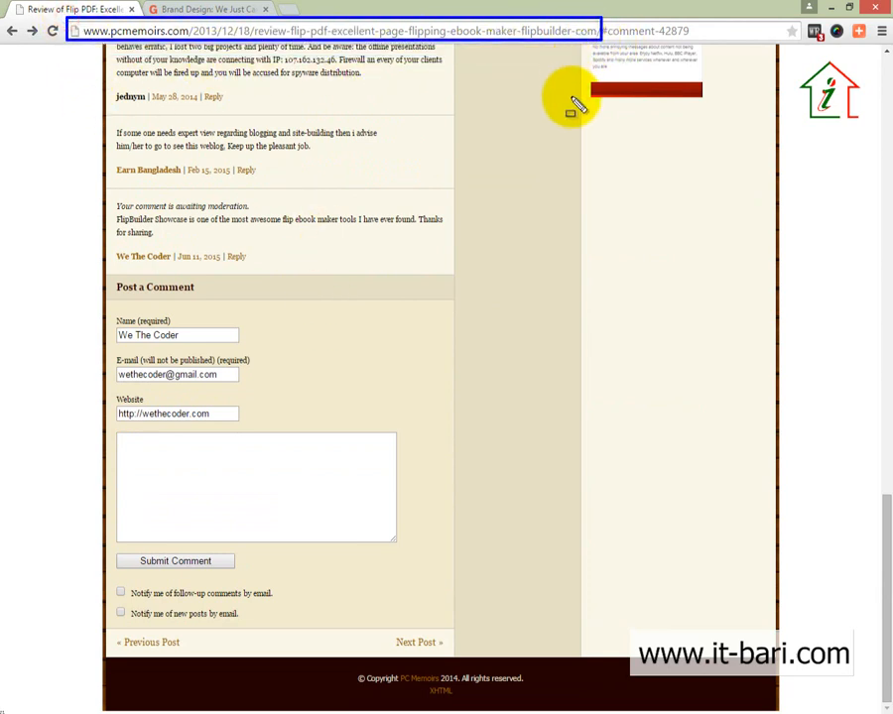
pyautogui.hotkey('ctrl', 'z')
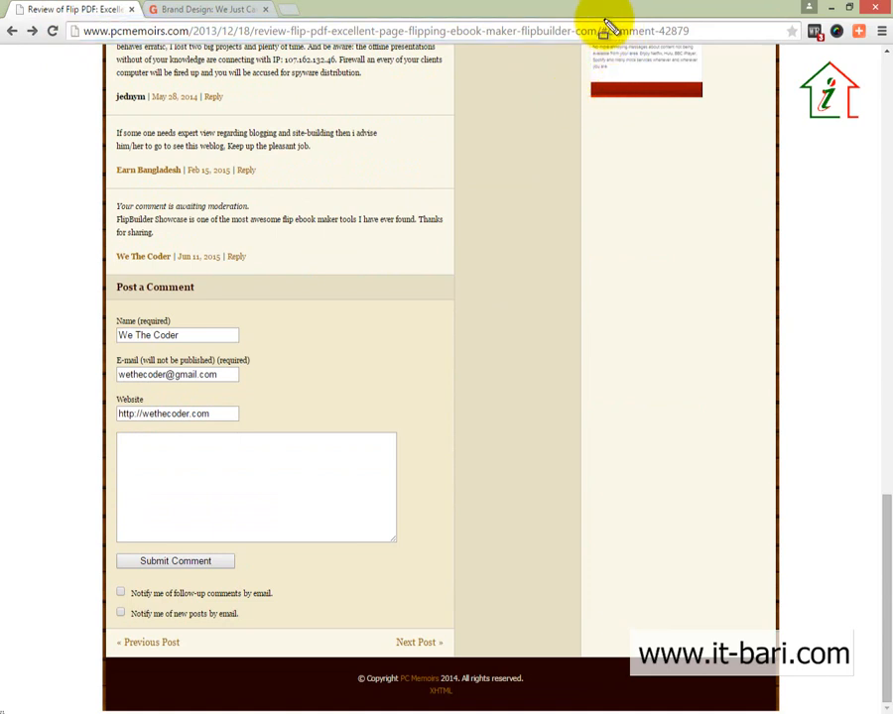
pyautogui.moveTo(598, 18)
pyautogui.mouseDown()
pyautogui.moveTo(604, 30)
pyautogui.moveTo(658, 48)
pyautogui.moveTo(699, 48)
pyautogui.mouseUp()
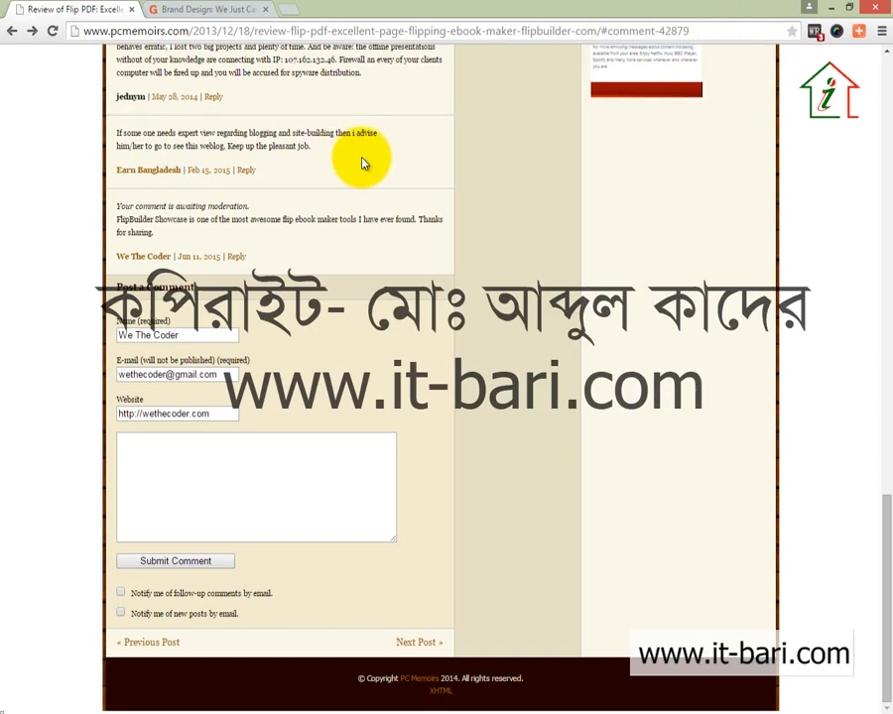
# Examine the reader comments on the Brand Design page and mark the base address and the lastPage/postSubmitted suffix.
pyautogui.click(249, 11)
pyautogui.scroll(4, 630, 422)
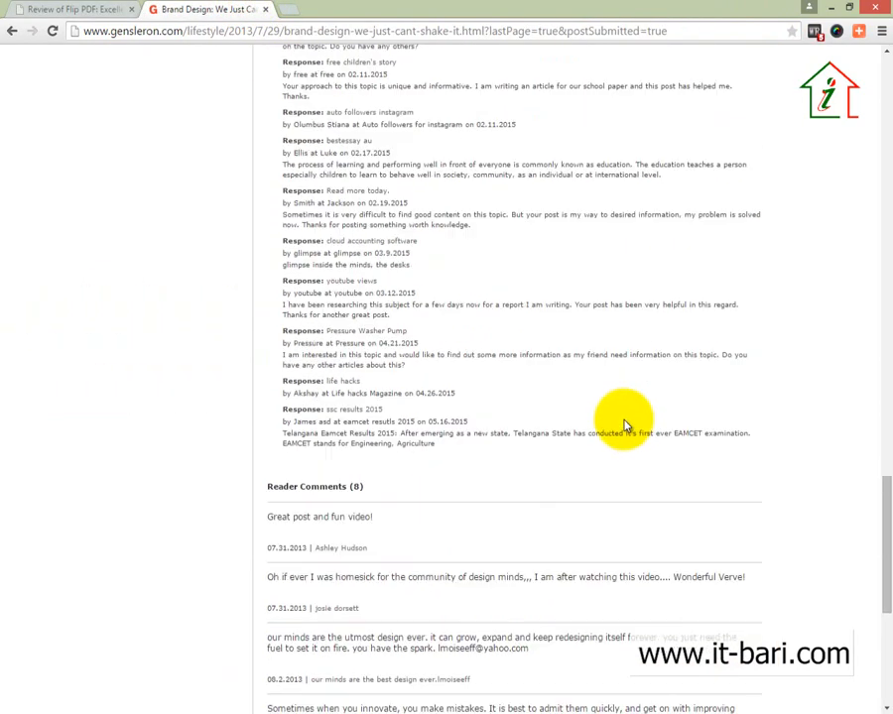
pyautogui.scroll(-4, 625, 426)
pyautogui.scroll(3, 612, 439)
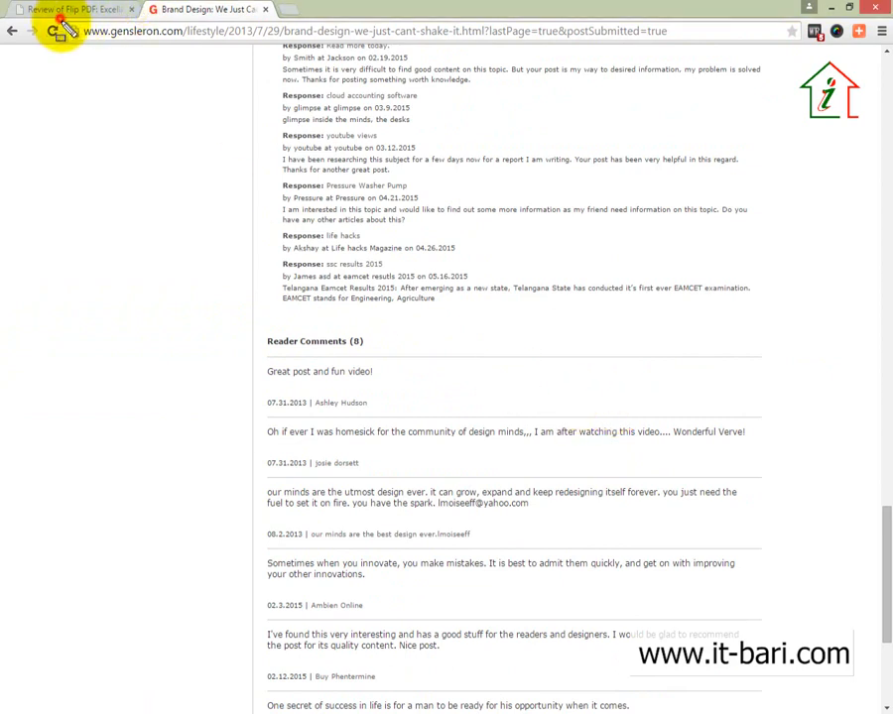
pyautogui.moveTo(61, 21)
pyautogui.mouseDown()
pyautogui.moveTo(382, 51)
pyautogui.moveTo(488, 43)
pyautogui.mouseUp()
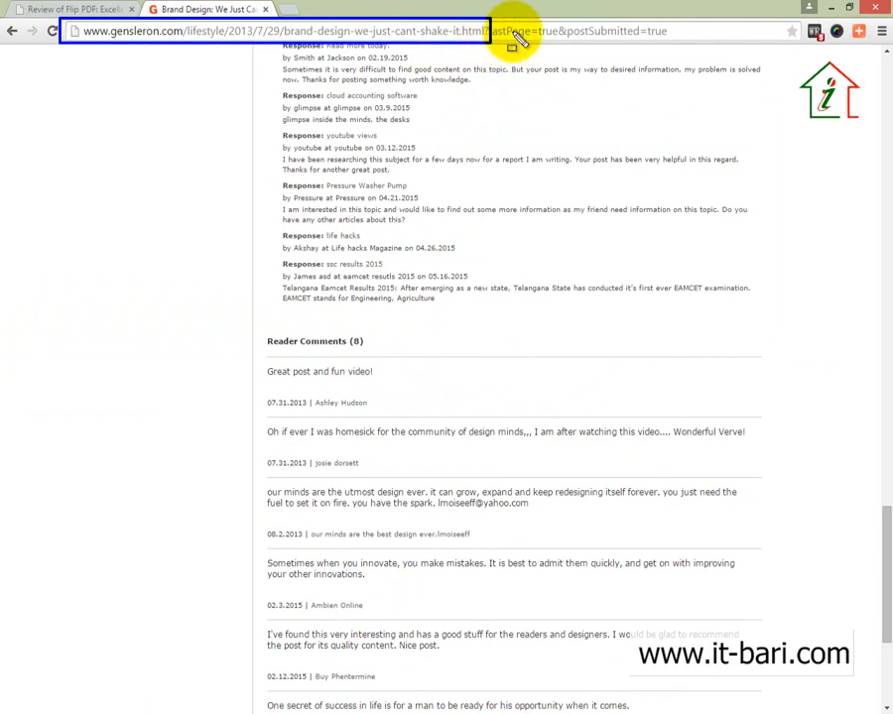
pyautogui.moveTo(485, 18)
pyautogui.mouseDown()
pyautogui.moveTo(695, 69)
pyautogui.moveTo(696, 44)
pyautogui.mouseUp()
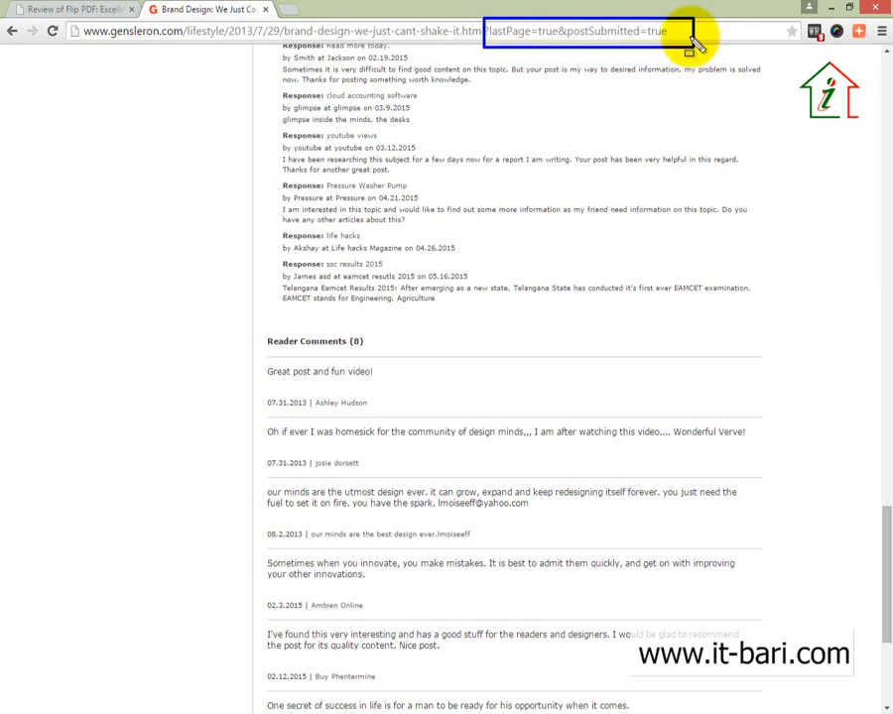
pyautogui.hotkey('ctrl', 'z')
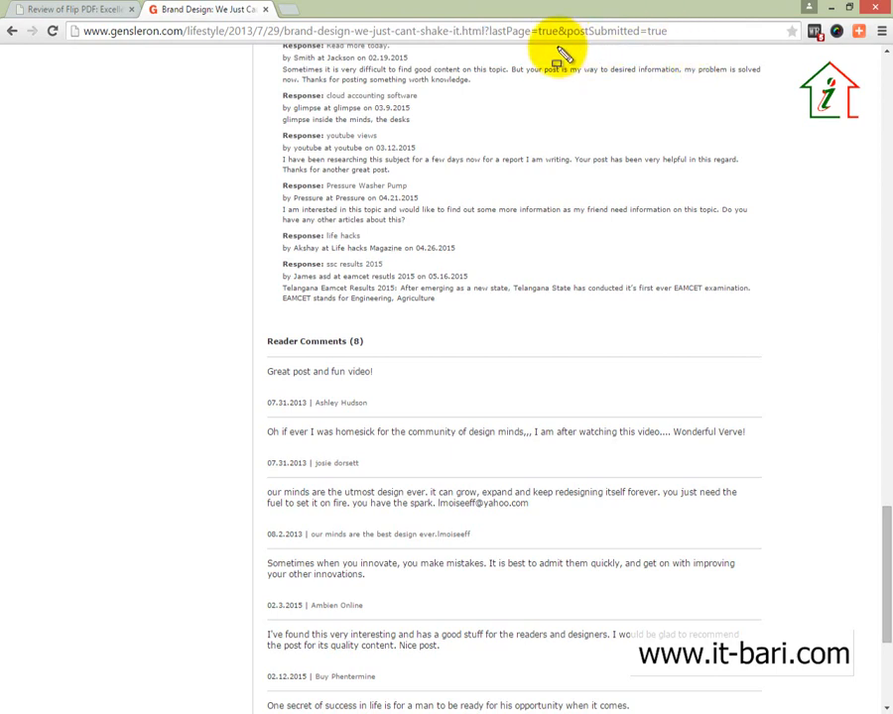
pyautogui.press('Escape')
# Return to the Flip PDF review page and outline the comment awaiting moderation.
pyautogui.click(30, 10)
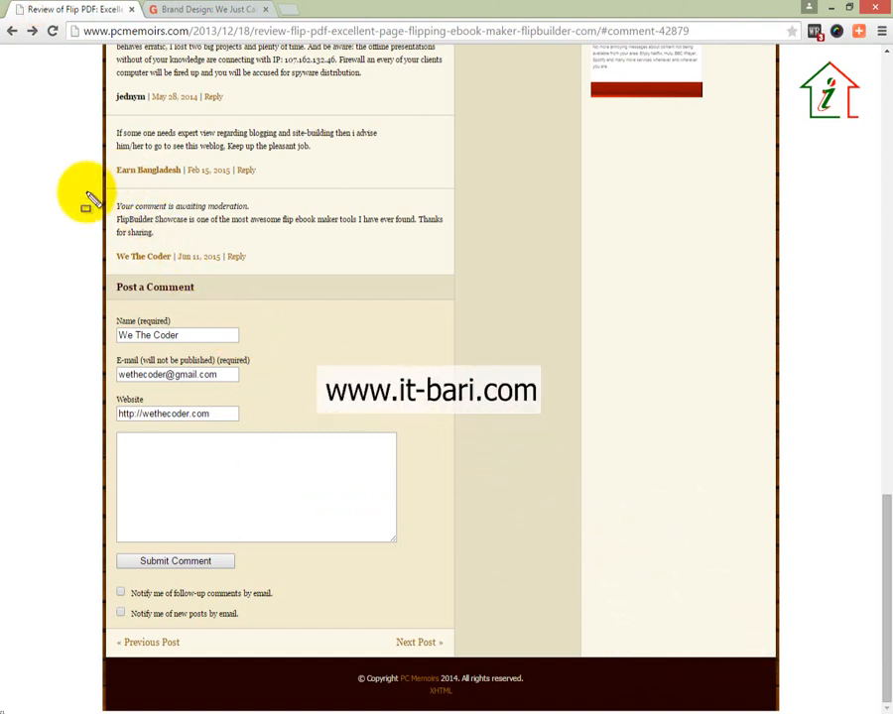
pyautogui.moveTo(85, 192)
pyautogui.mouseDown()
pyautogui.moveTo(308, 248)
pyautogui.moveTo(514, 260)
pyautogui.moveTo(538, 271)
pyautogui.mouseUp()
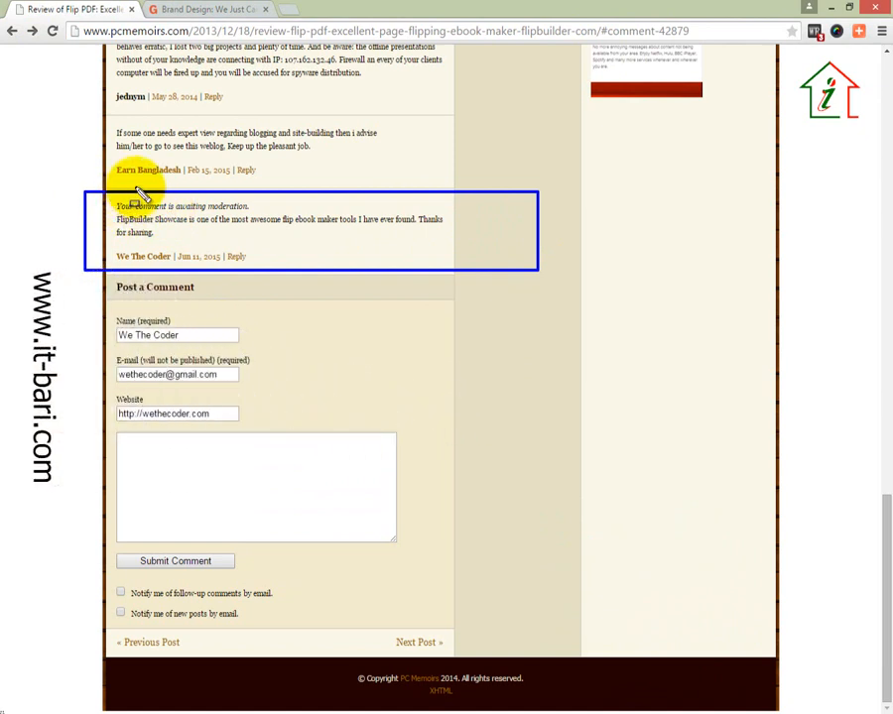
pyautogui.press('Escape')
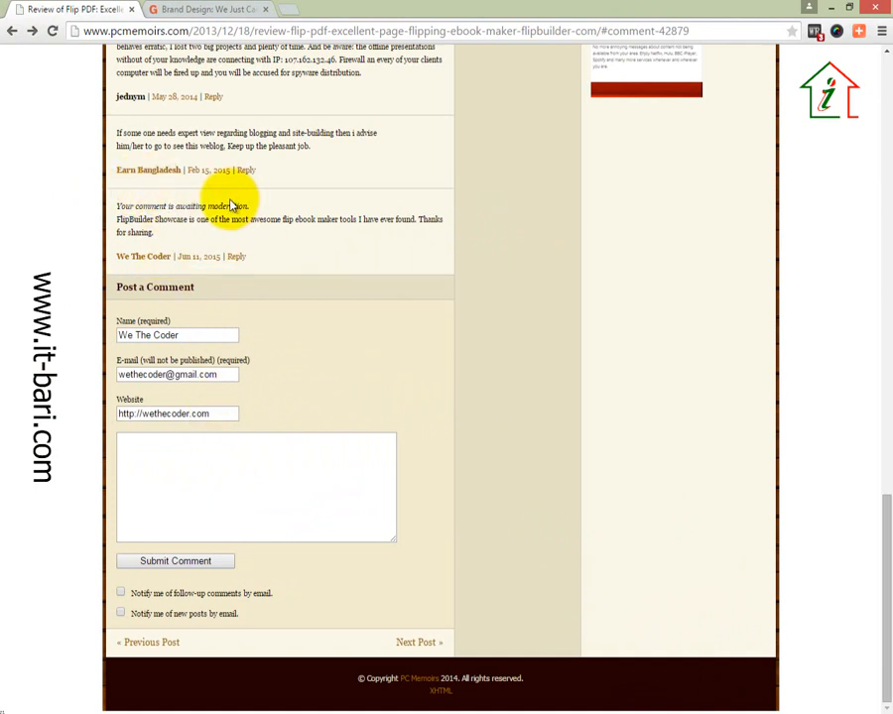
# Copy the Flip PDF review's address without the comment suffix and open it in Firefox.
pyautogui.click(527, 31)
pyautogui.click(586, 33)
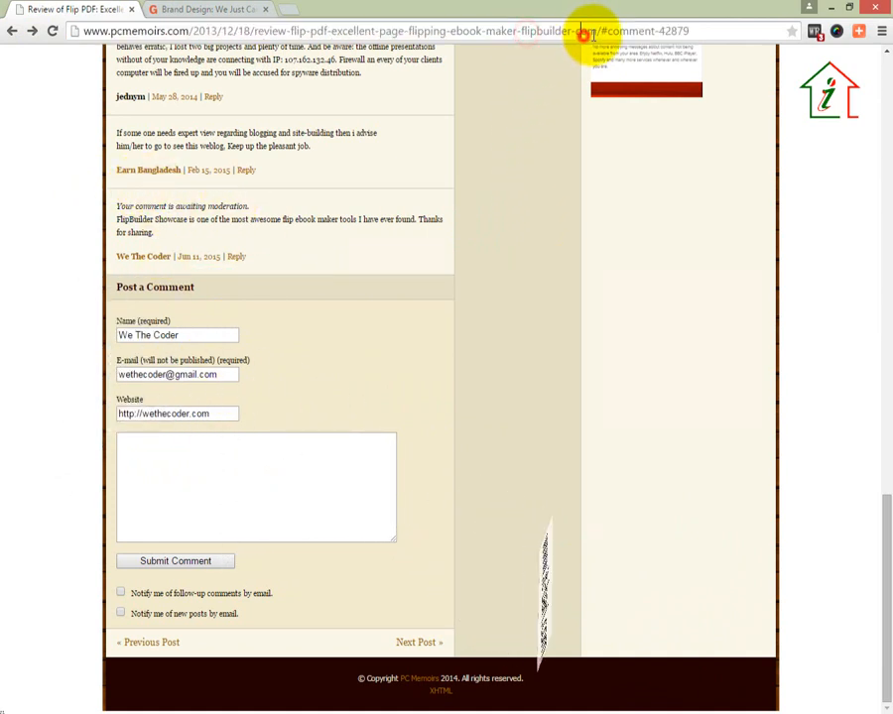
pyautogui.click(600, 31)
pyautogui.moveTo(600, 31); pyautogui.dragTo(56, 38)
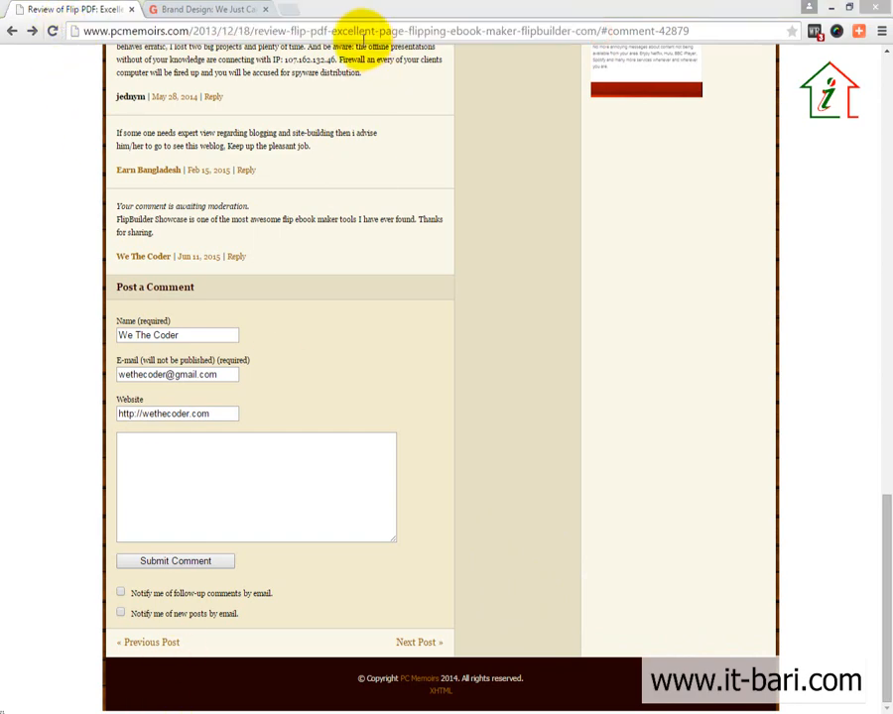
pyautogui.click(510, 28)
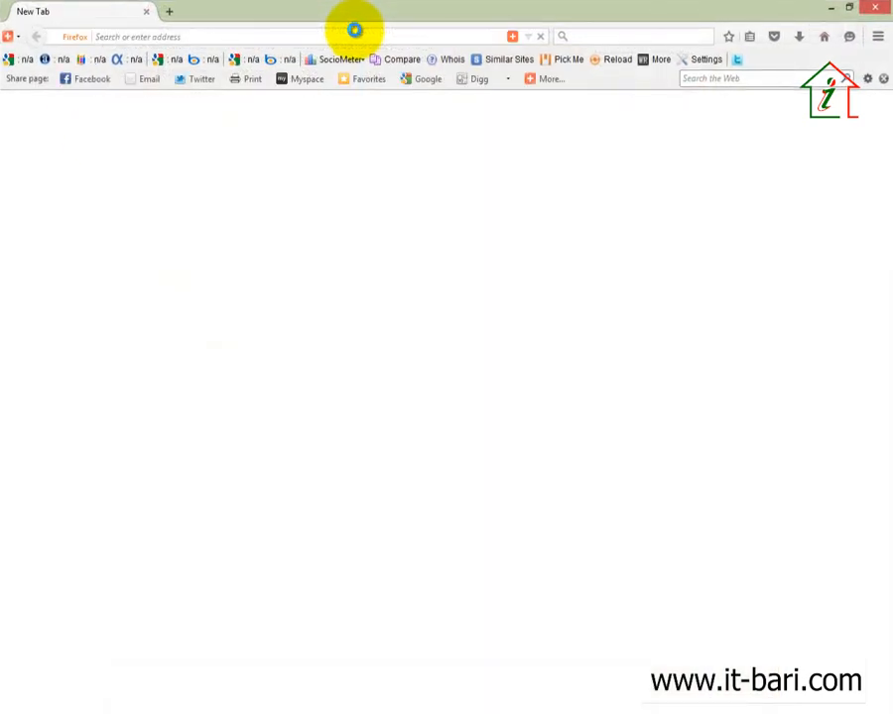
pyautogui.click(354, 31)
pyautogui.click(355, 41)
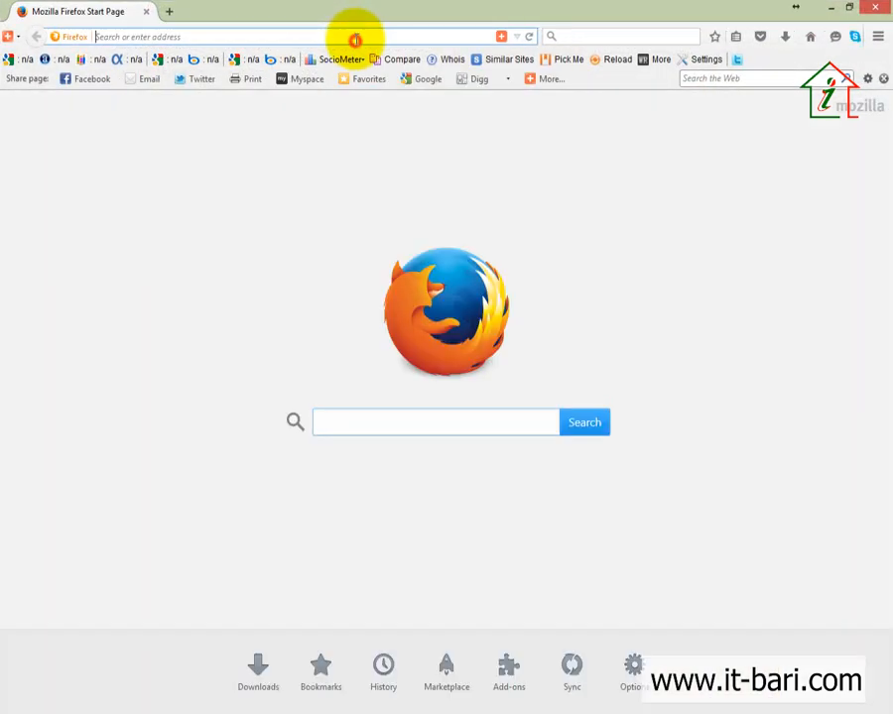
pyautogui.write('http://www.pcmemoirs.com/2012/12/18/review-flip-pdf-excellent-page-flipping-ebook-maker-flipbuilder-com/')
pyautogui.press('Return')
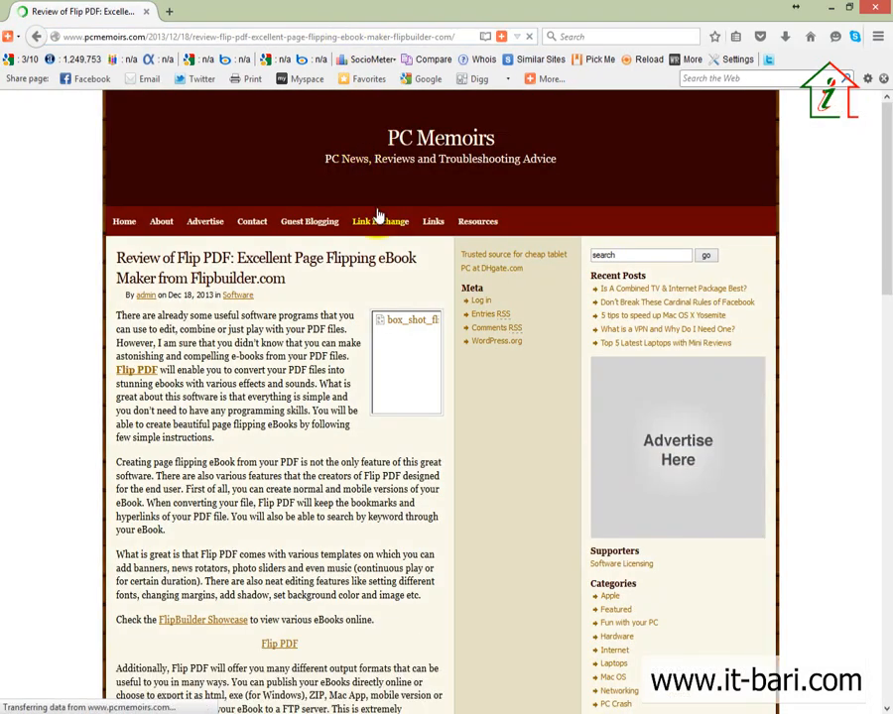
# Compare the end of the comment list on the Flip PDF review page in Firefox with the same section in Chrome.
pyautogui.scroll(-10, 380, 303)
pyautogui.scroll(-8, 380, 302)
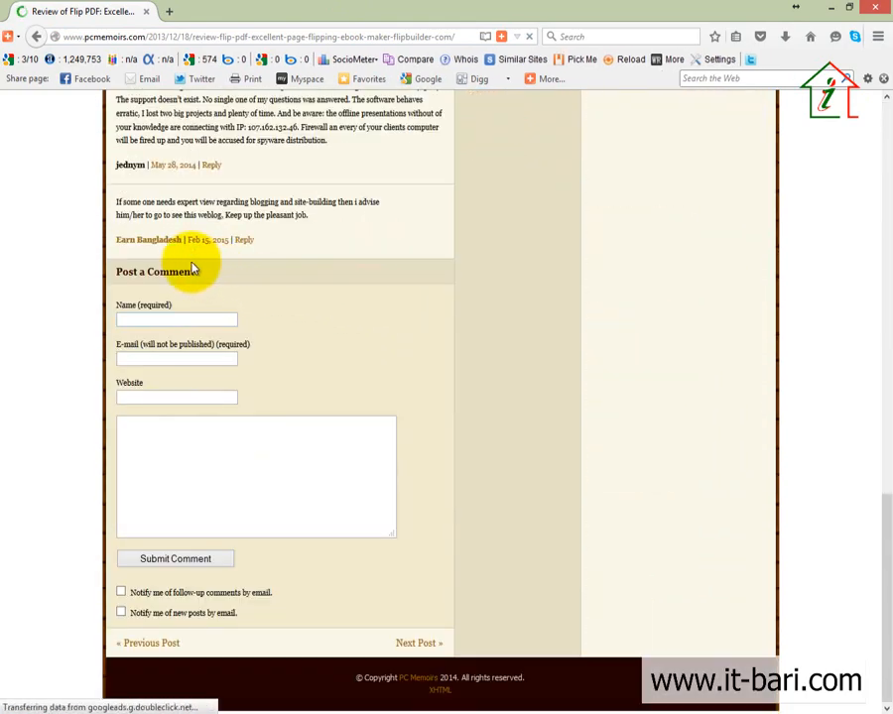
pyautogui.moveTo(88, 176)
pyautogui.mouseDown()
pyautogui.moveTo(412, 290)
pyautogui.moveTo(489, 286)
pyautogui.mouseUp()
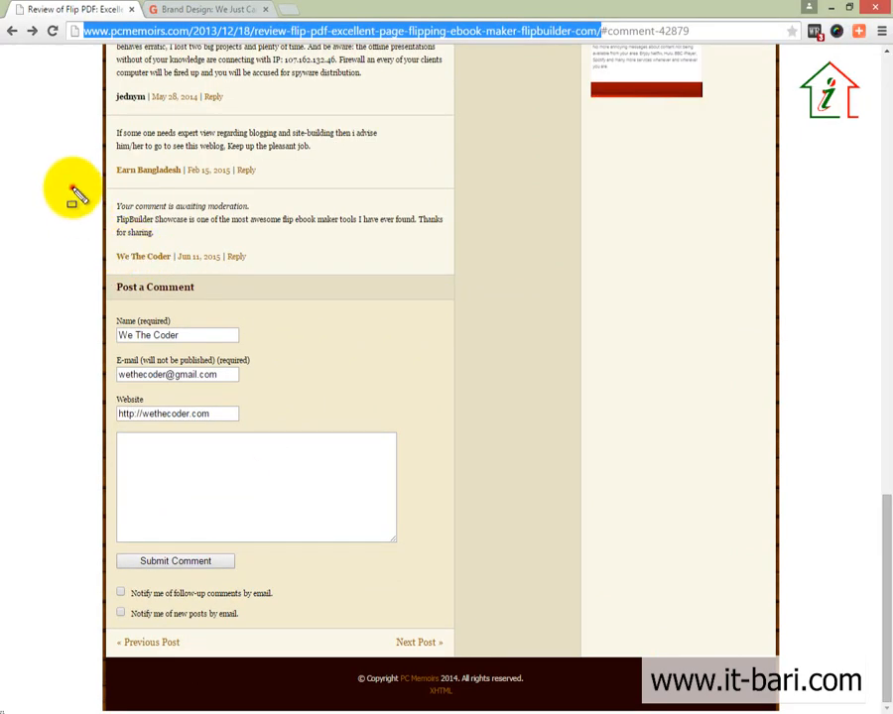
pyautogui.moveTo(72, 187); pyautogui.dragTo(548, 263)
pyautogui.moveTo(612, 280)
pyautogui.mouseDown()
pyautogui.moveTo(679, 288)
pyautogui.moveTo(676, 281)
pyautogui.mouseUp()
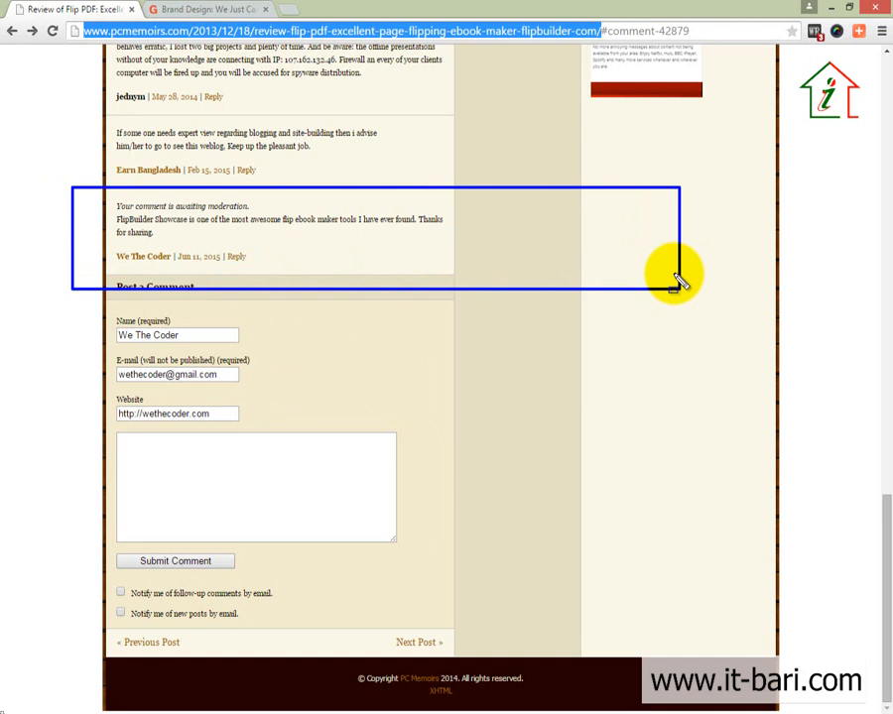
pyautogui.press('Escape')
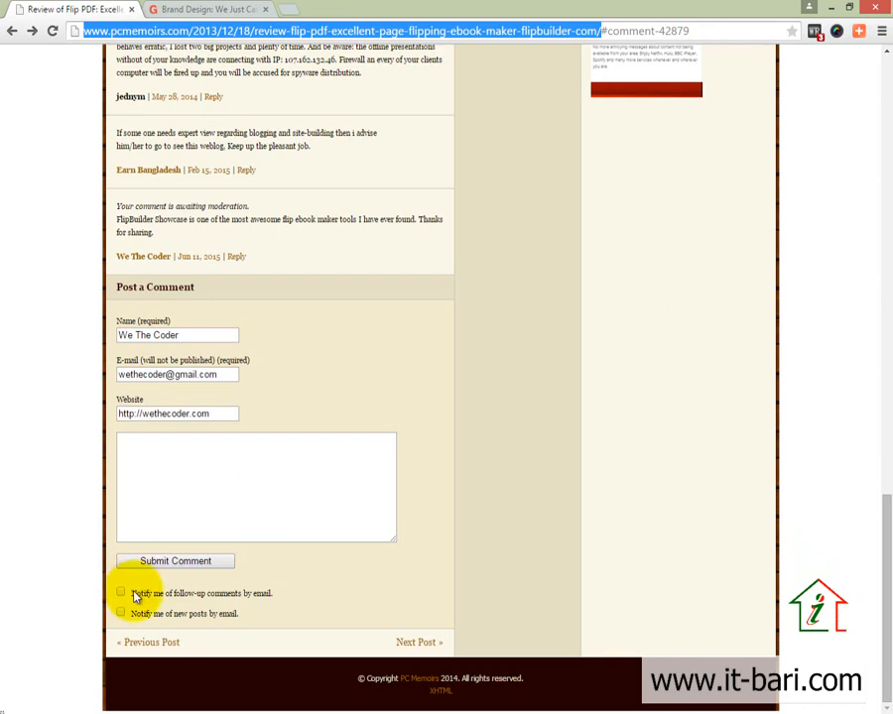
pyautogui.rightClick(146, 712)
pyautogui.click(129, 691)
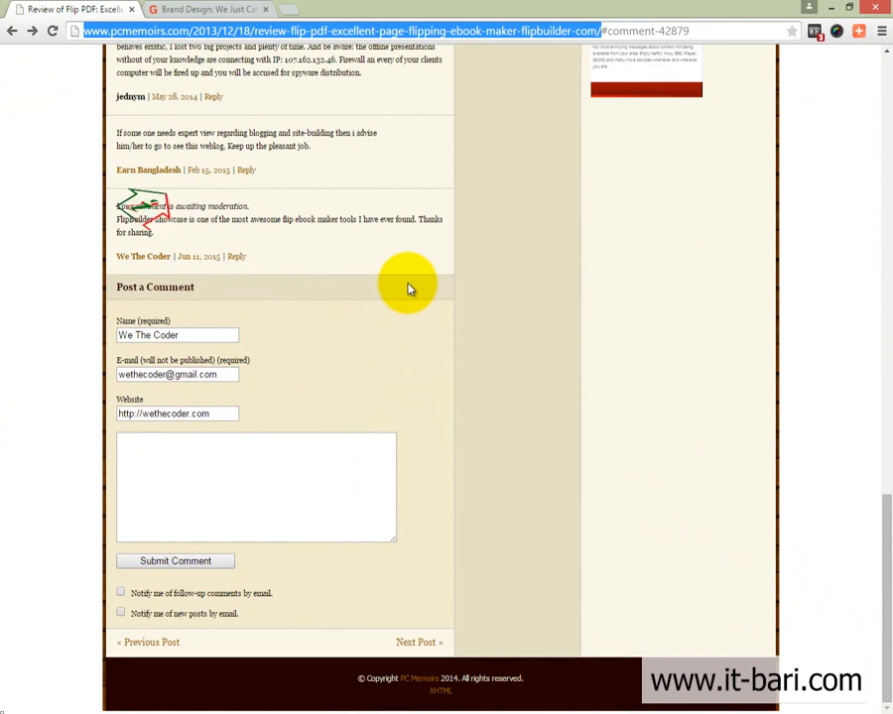
# Copy the full Flip PDF review address including its #comment suffix.
pyautogui.click(663, 33)
pyautogui.hotkey('ctrl', 'a')
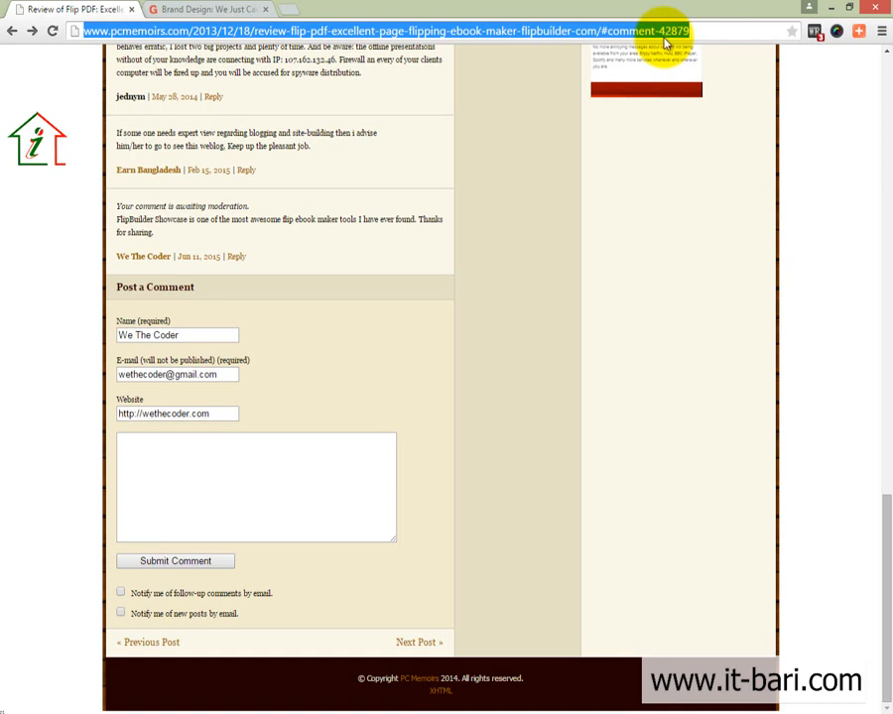
pyautogui.rightClick(663, 43)
pyautogui.click(664, 89)
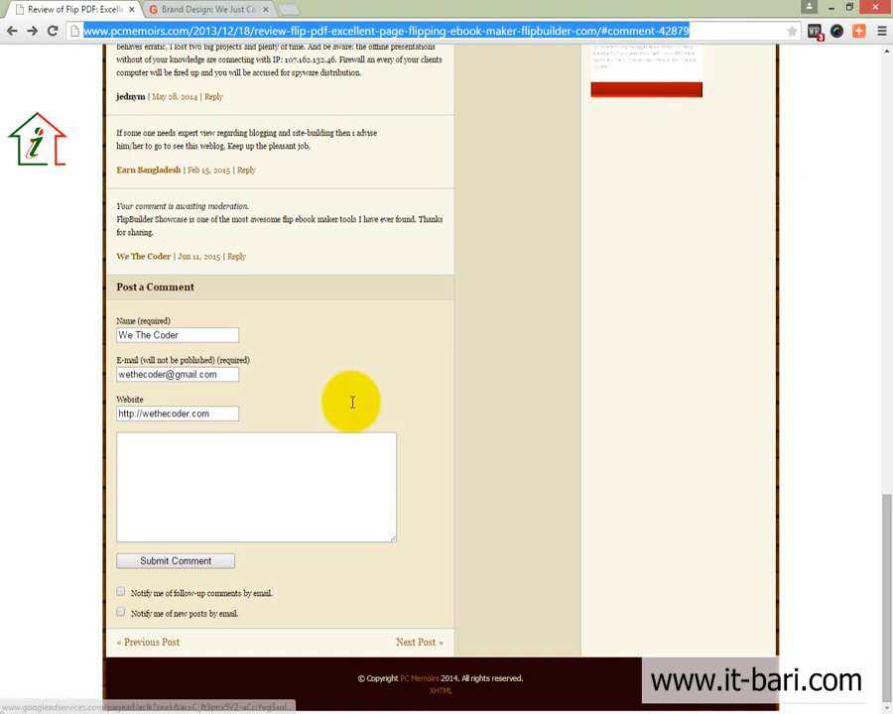
# Switch to the SEO Bangla Tutorial By IT Bari folder, create an Excel worksheet named "Report For Blog Comment" and open it.
pyautogui.click(70, 710)
pyautogui.rightClick(355, 173)
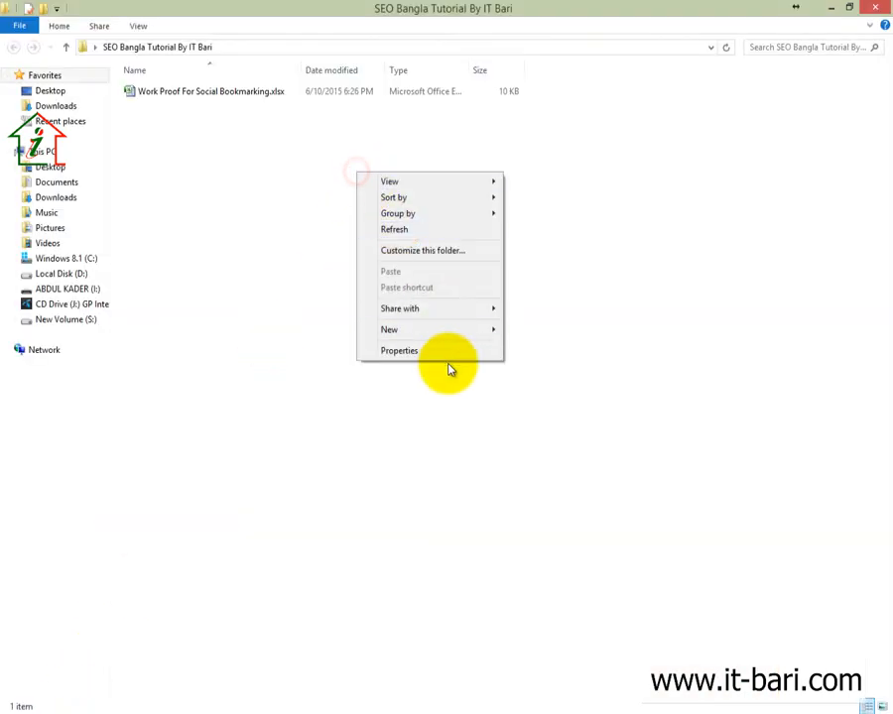
pyautogui.moveTo(448, 333)
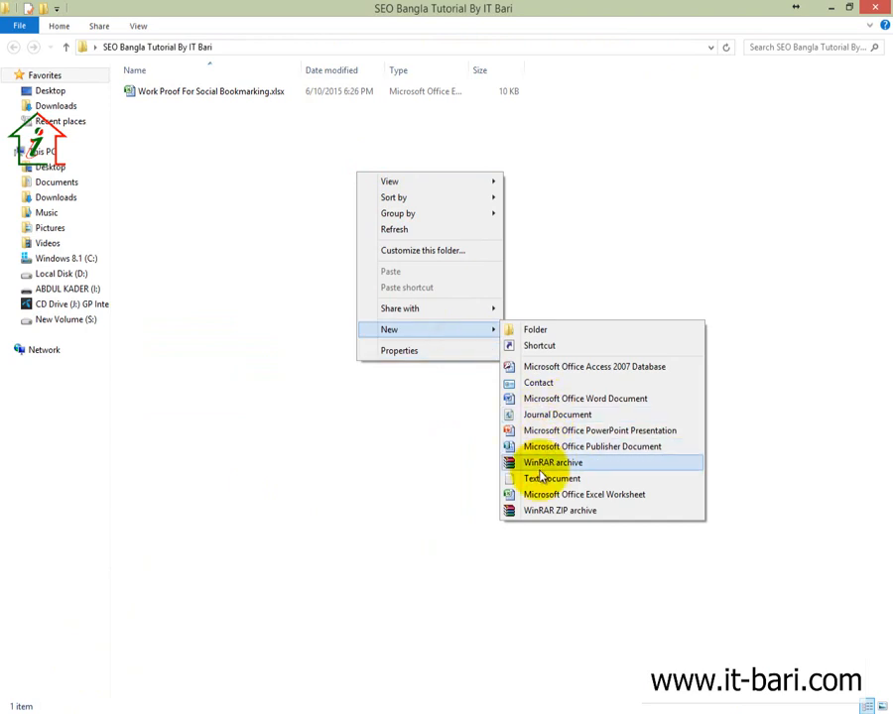
pyautogui.click(539, 495)
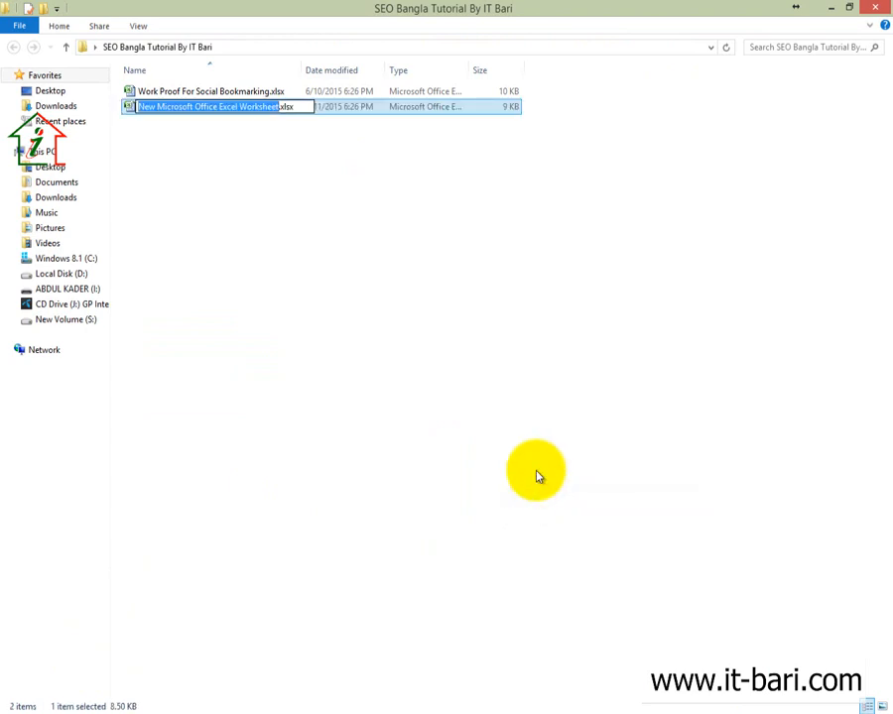
pyautogui.write('Report For Blog Comment')
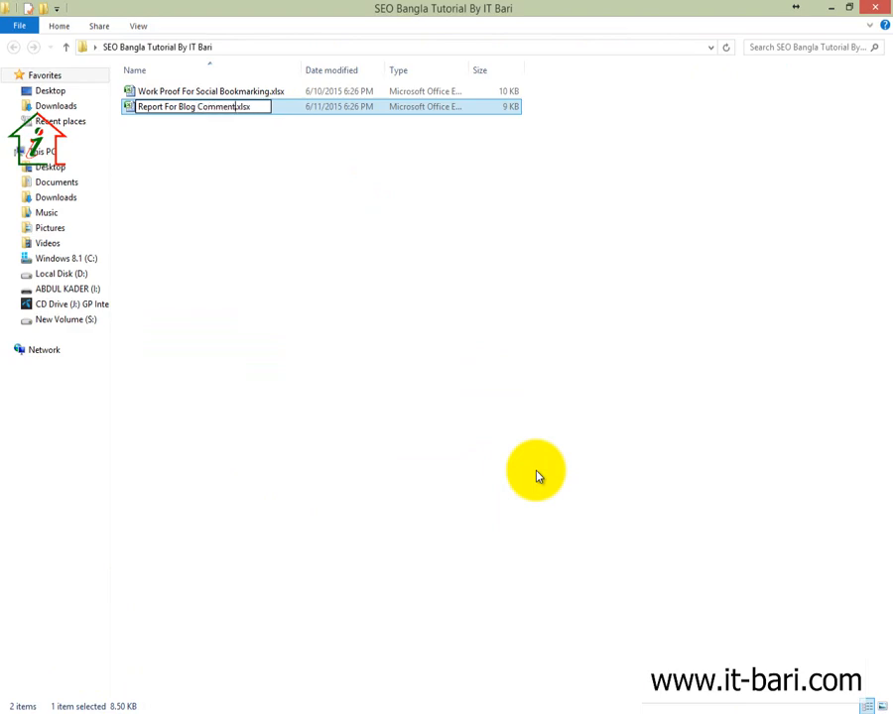
pyautogui.press('Return')
pyautogui.press('Return')
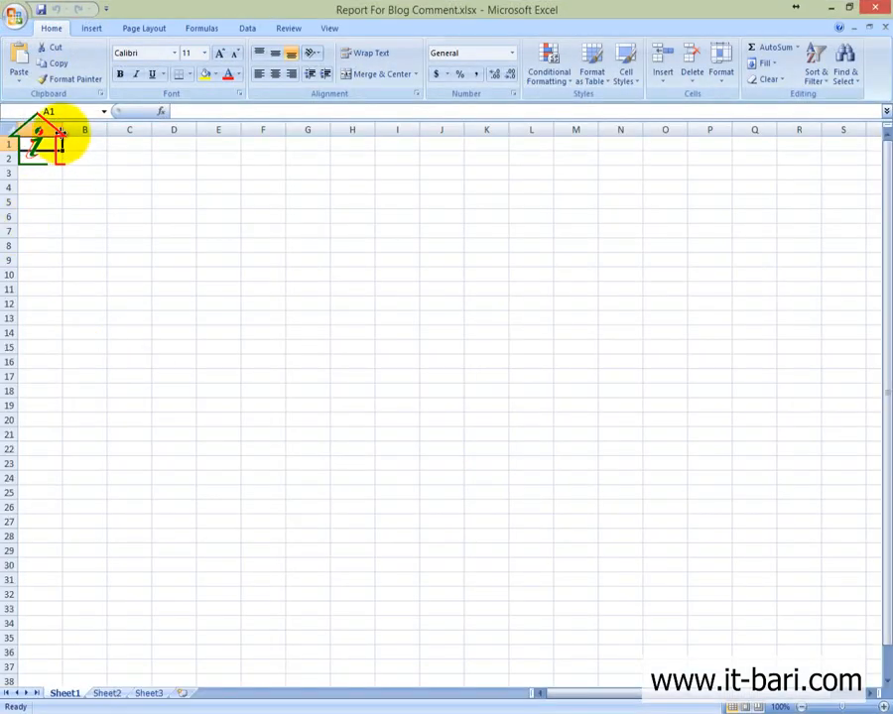
# Widen columns A and B and enter the headers "URL" in A1 and "Keyword" in B1.
pyautogui.moveTo(63, 132); pyautogui.dragTo(353, 170)
pyautogui.click(199, 112)
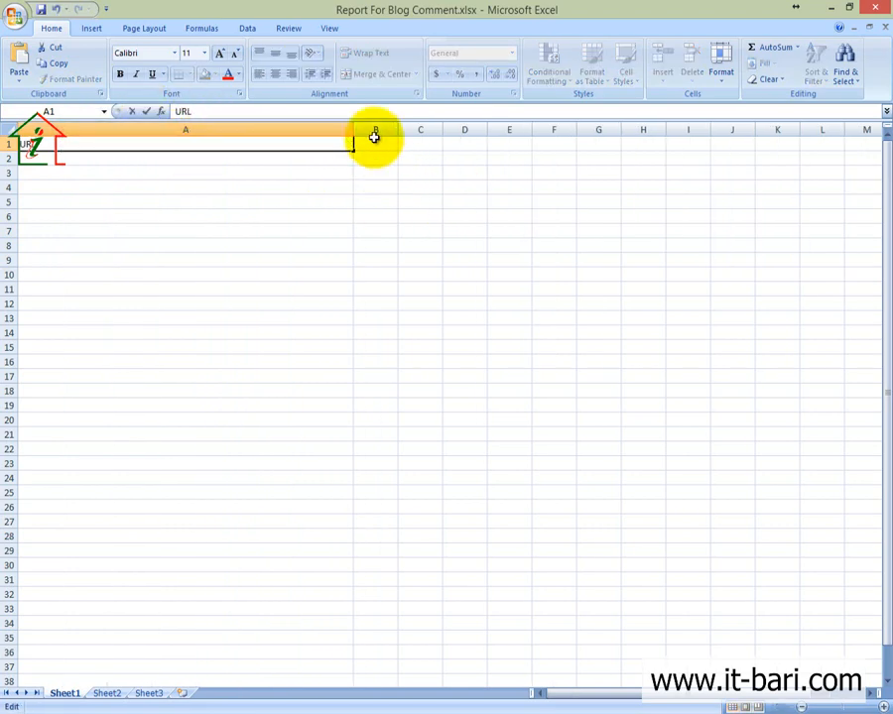
pyautogui.press('Tab')
pyautogui.moveTo(398, 132); pyautogui.dragTo(554, 150)
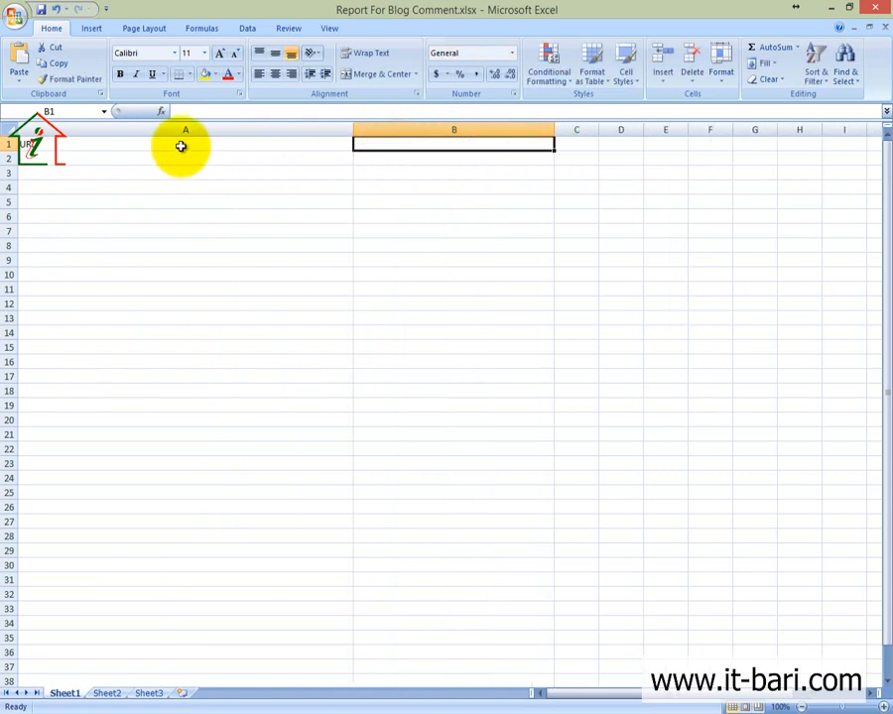
pyautogui.click(203, 114)
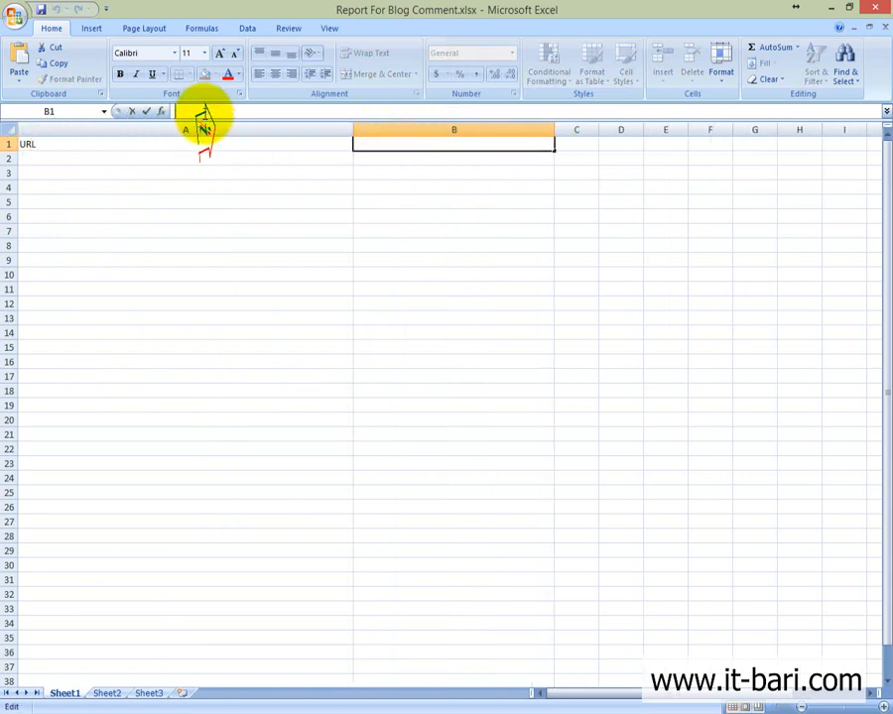
pyautogui.write('Keyword')
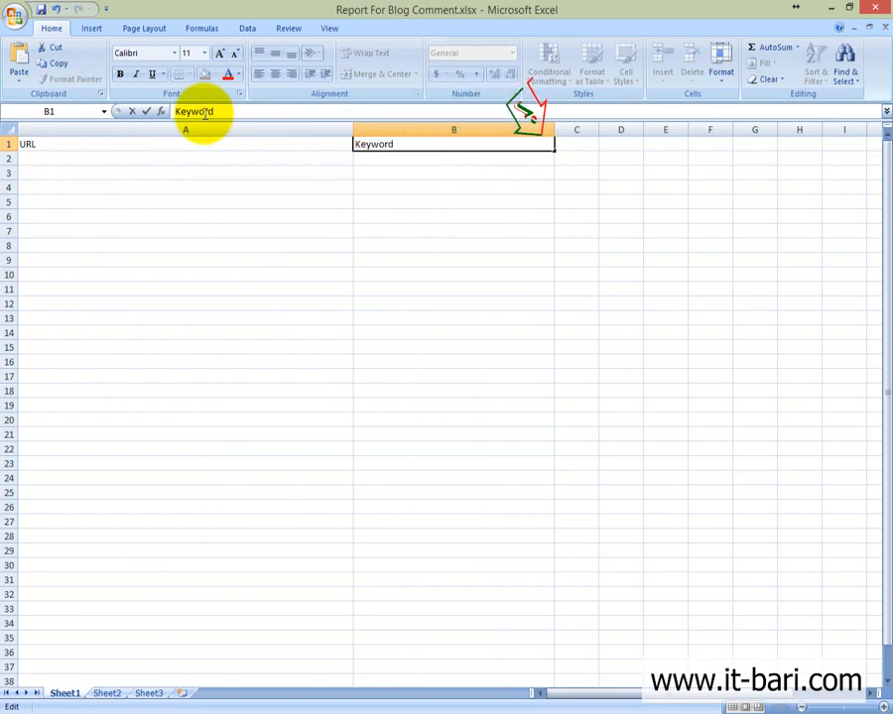
pyautogui.click(574, 140)
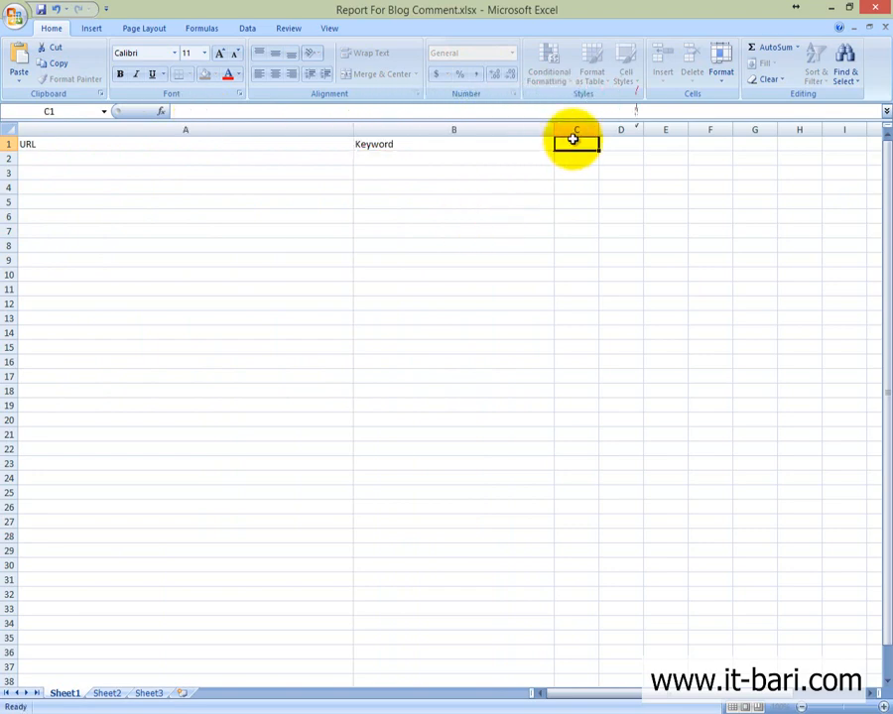
# Widen columns C and D and enter the headers "Page Rank", "Alexa Rank" and "Remarks" in C1, D1 and E1.
pyautogui.moveTo(601, 130); pyautogui.dragTo(692, 130)
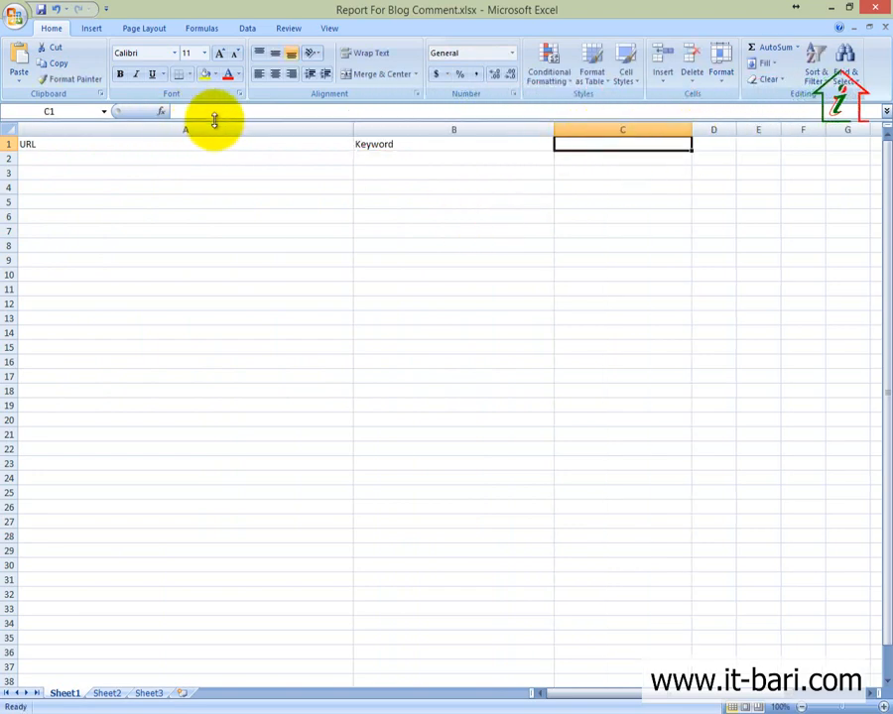
pyautogui.click(220, 110)
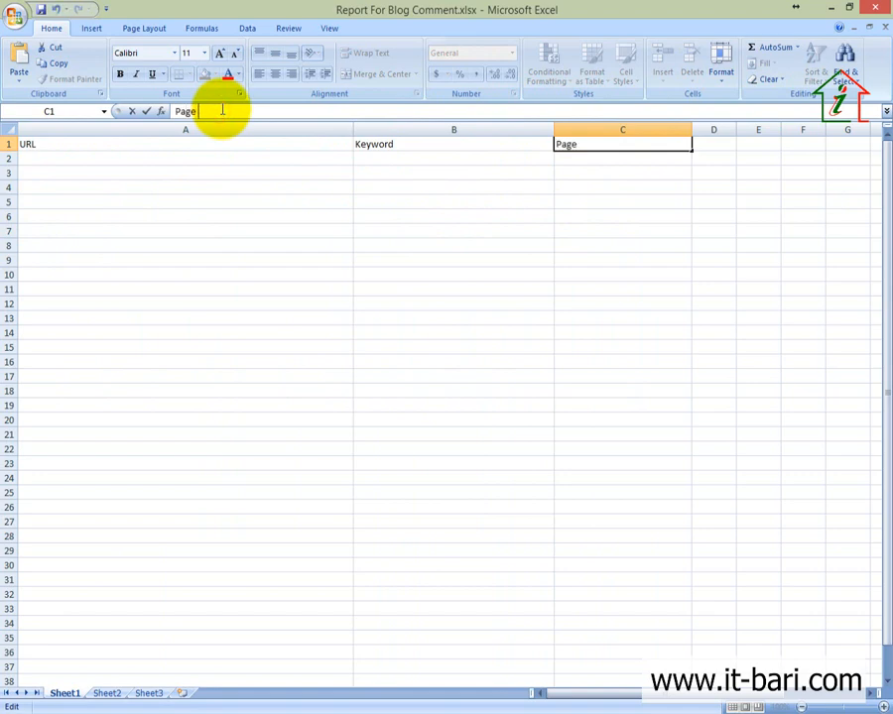
pyautogui.click(724, 142)
pyautogui.moveTo(739, 132); pyautogui.dragTo(779, 132)
pyautogui.click(389, 115)
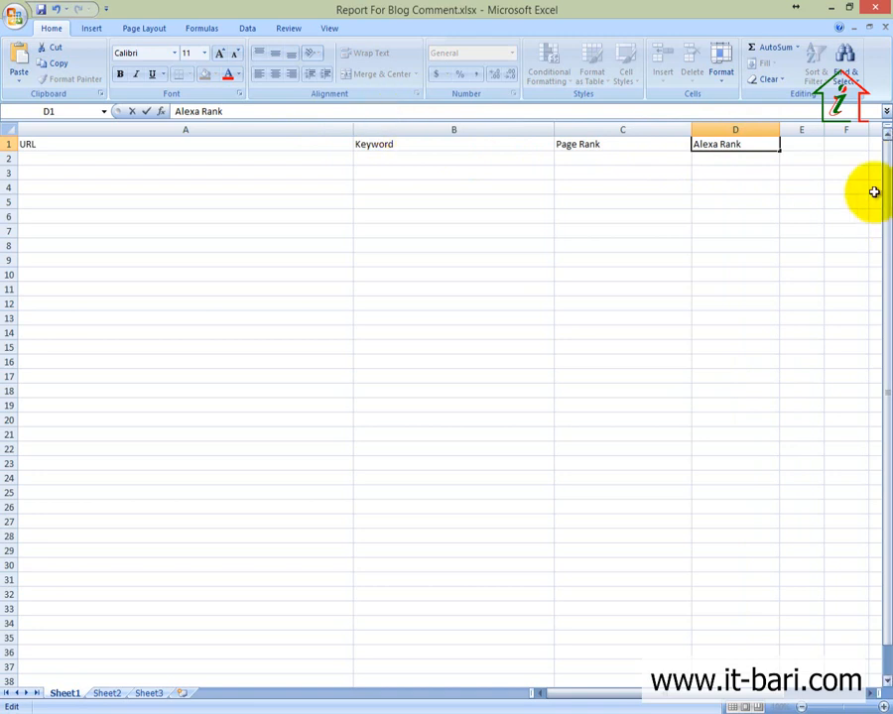
pyautogui.click(797, 147)
pyautogui.write('Remarks')
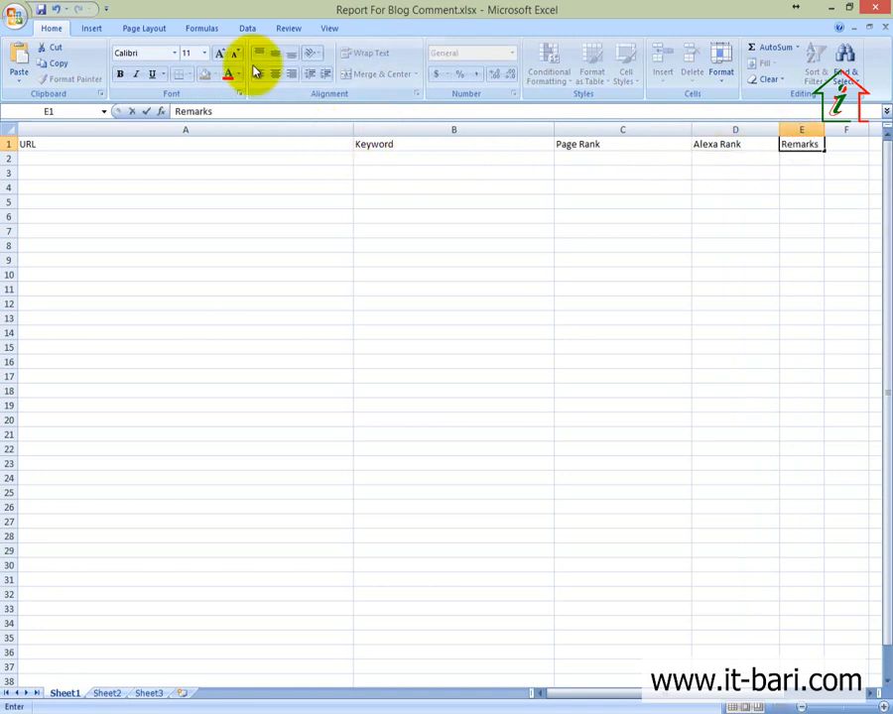
pyautogui.click(533, 202)
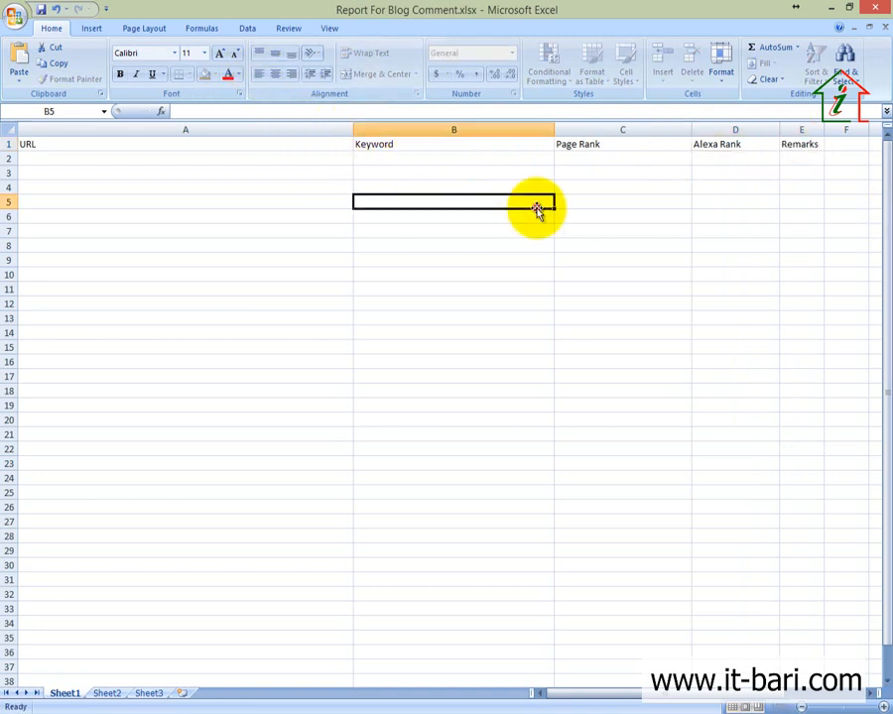
# Format the headers in A1:E1 as red, bold and horizontally centered.
pyautogui.moveTo(45, 149); pyautogui.dragTo(809, 146)
pyautogui.click(227, 75)
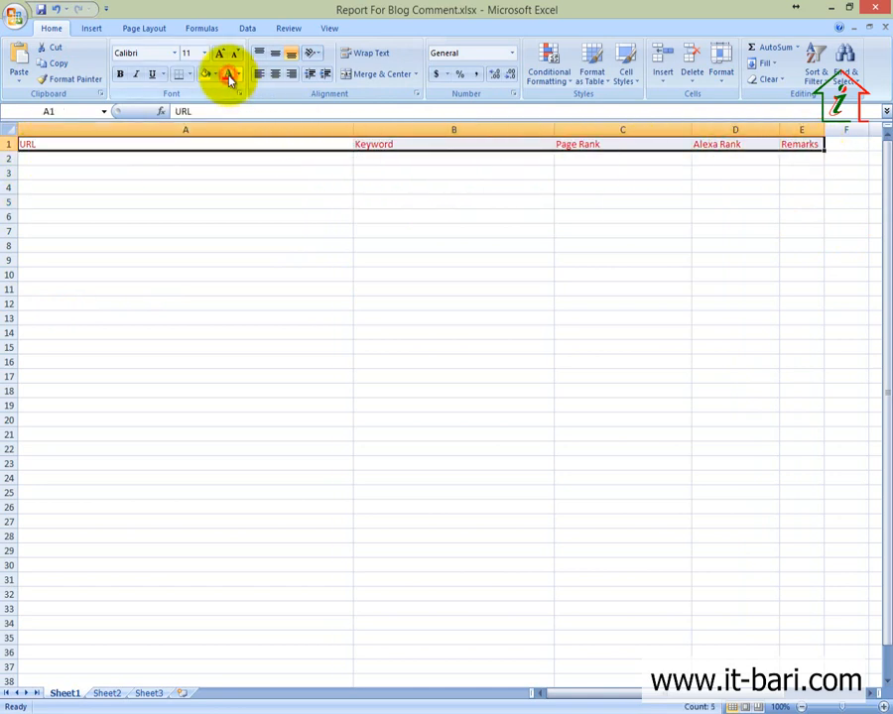
pyautogui.hotkey('ctrl', 'v')
pyautogui.click(478, 403)
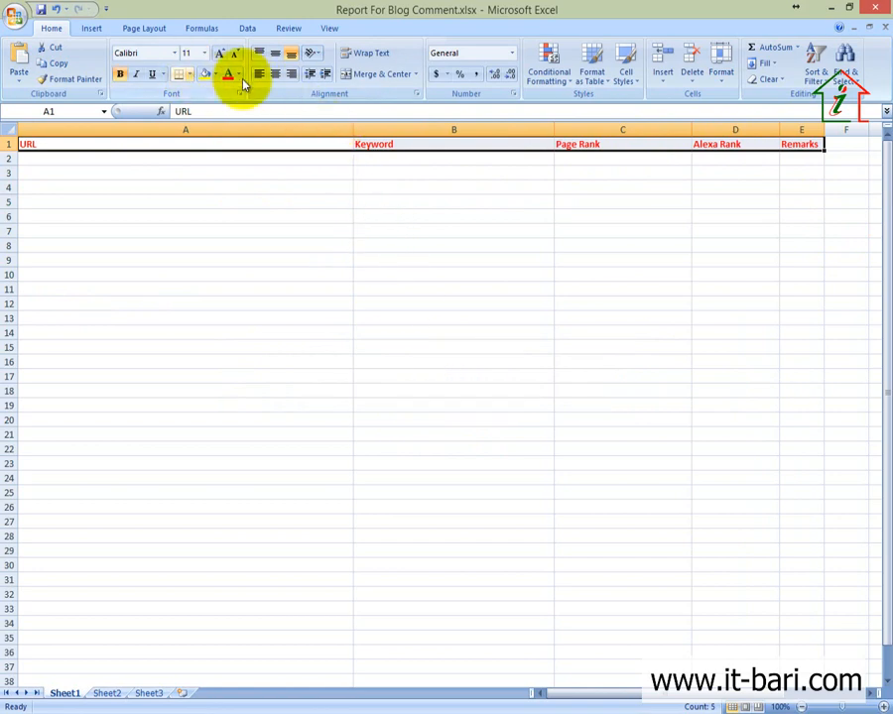
pyautogui.click(276, 76)
pyautogui.click(145, 215)
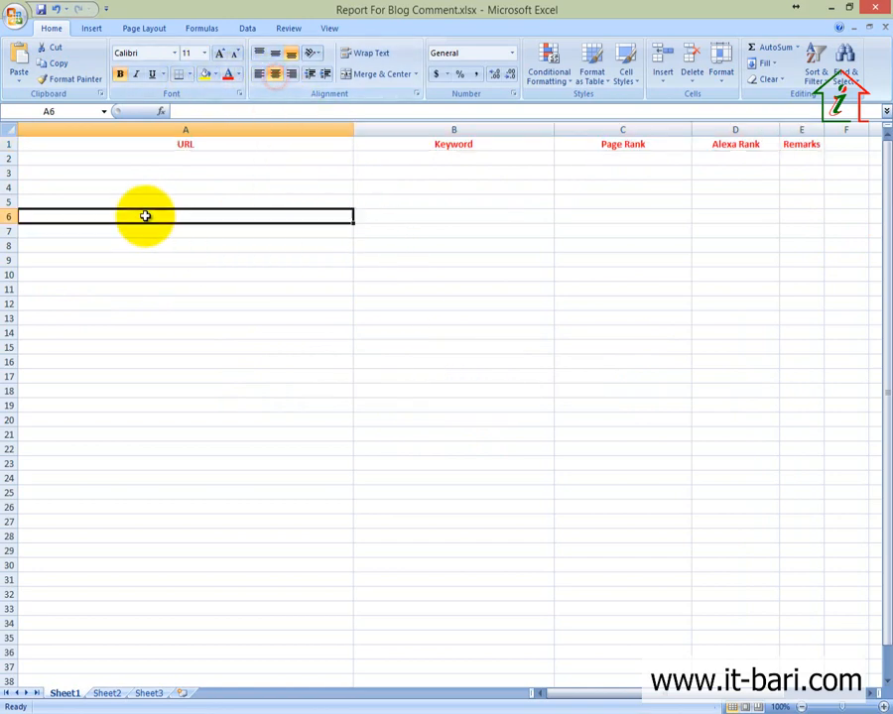
# Paste the copied Flip PDF comment address into A3 and widen column A until the whole URL fits.
pyautogui.click(86, 176)
pyautogui.write('http://www.pcmemoirs.com/2013/12/18/review-flip-pdf-excellent-page-flipping-ebook-maker-flipbuilder-com/#comment-42879')
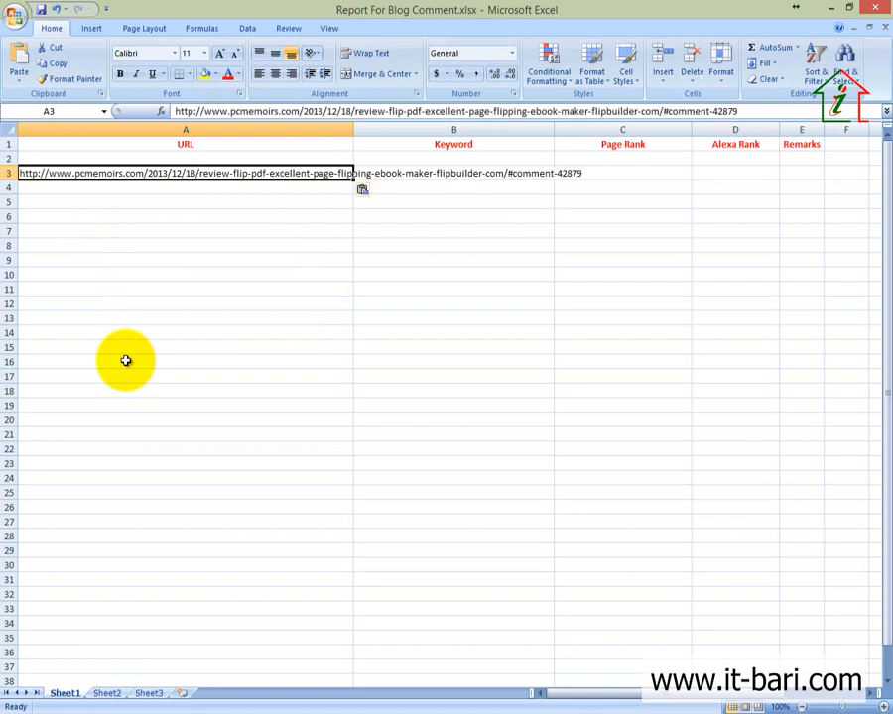
pyautogui.click(213, 232)
pyautogui.click(315, 170)
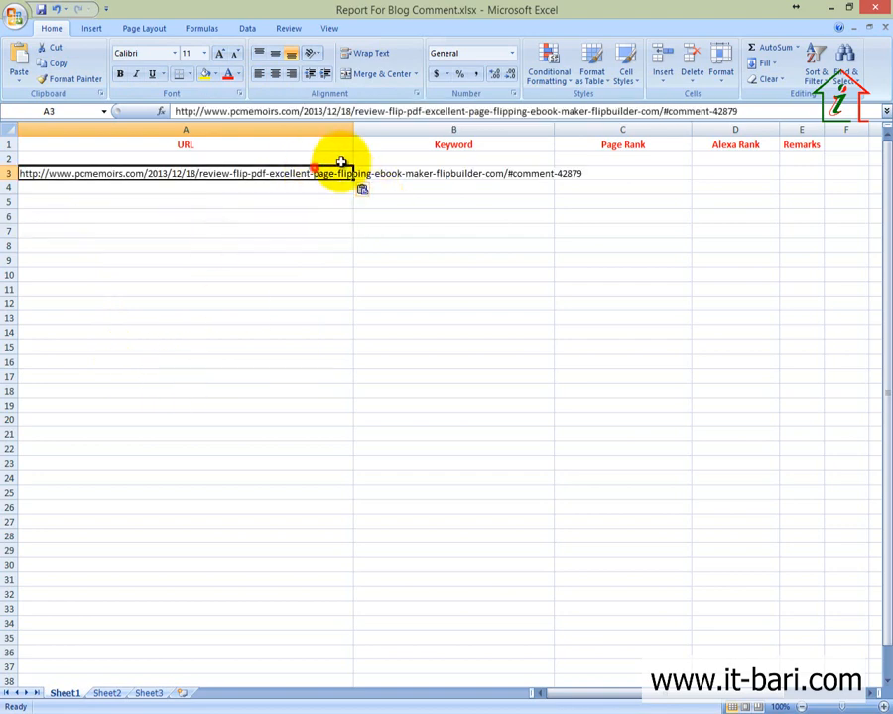
pyautogui.moveTo(353, 130); pyautogui.dragTo(609, 169)
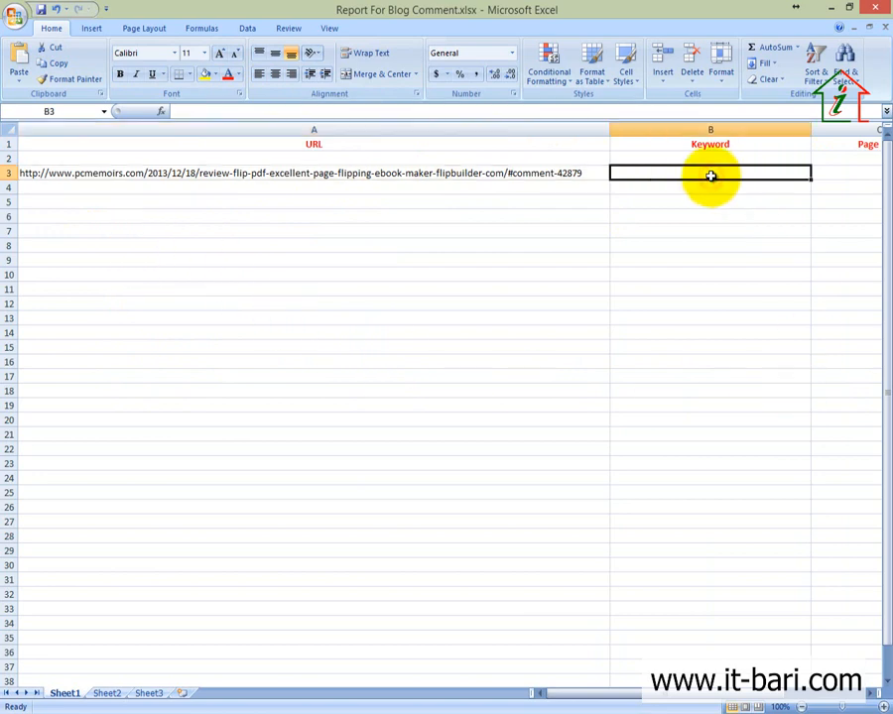
# Check the name used on the submitted comment in Chrome, return to Excel and enter "wethecoder" in B3 as the keyword.
pyautogui.click(169, 712)
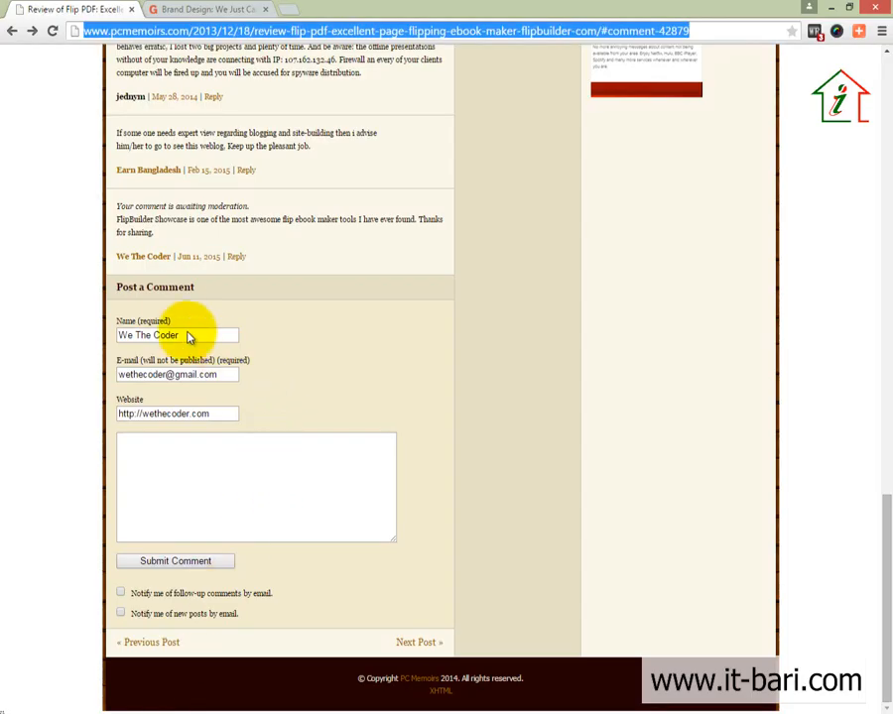
pyautogui.moveTo(104, 252); pyautogui.dragTo(318, 267)
pyautogui.click(515, 294)
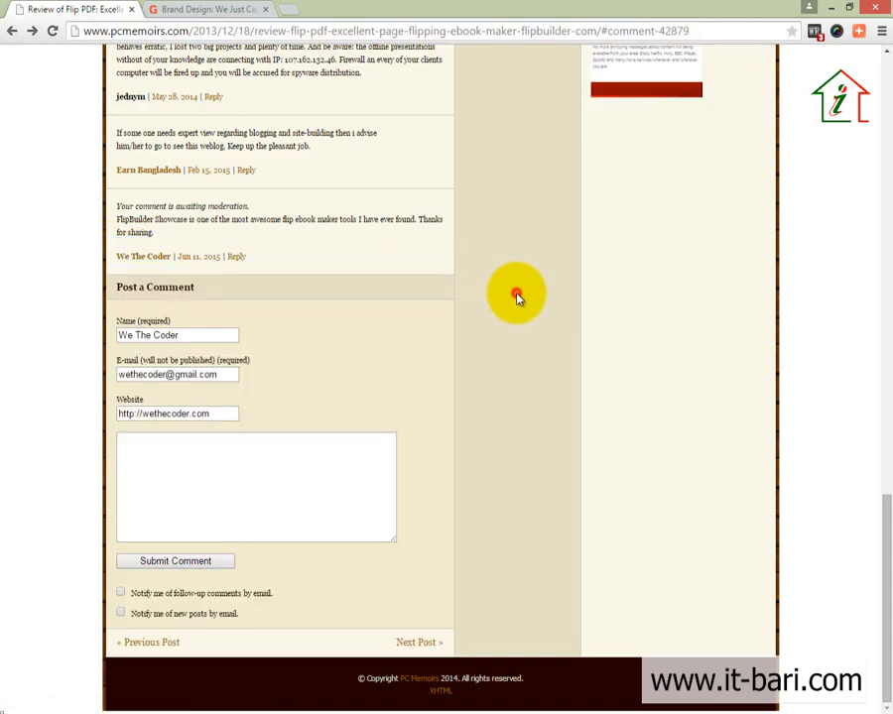
pyautogui.hotkey('alt', 'Tab')
pyautogui.write('we')
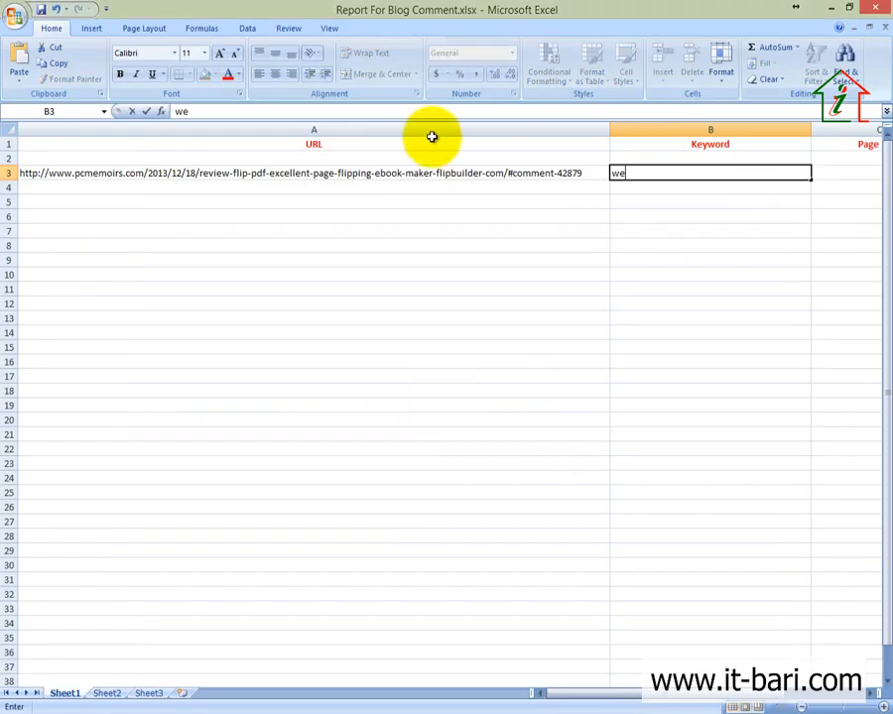
pyautogui.write('thecoder')
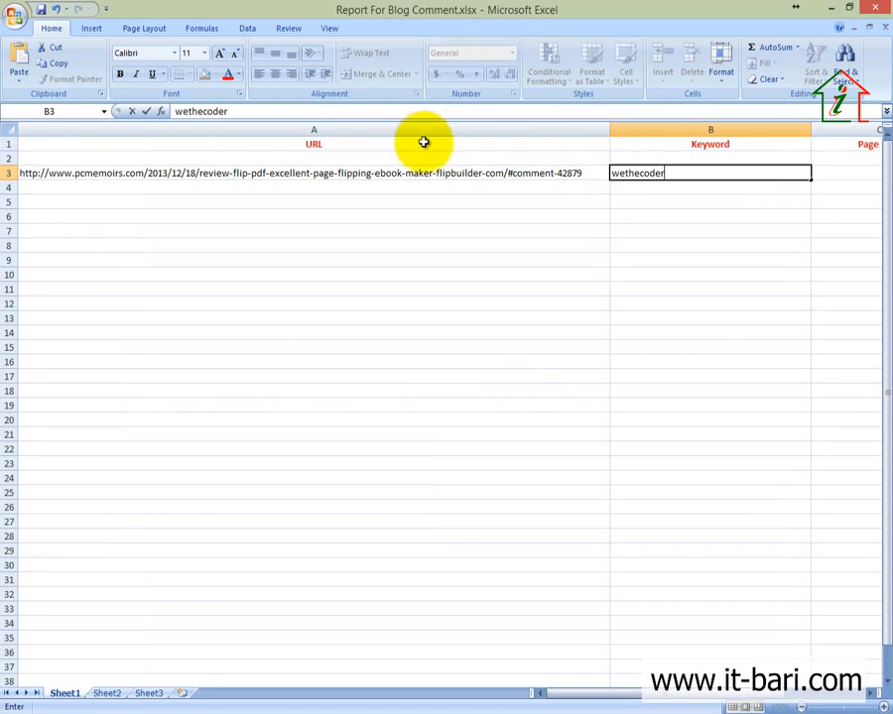
# Add spaces to the keyword in B3 so it reads "we the coder".
pyautogui.click(872, 693)
pyautogui.click(872, 692)
pyautogui.moveTo(858, 703); pyautogui.dragTo(761, 703)
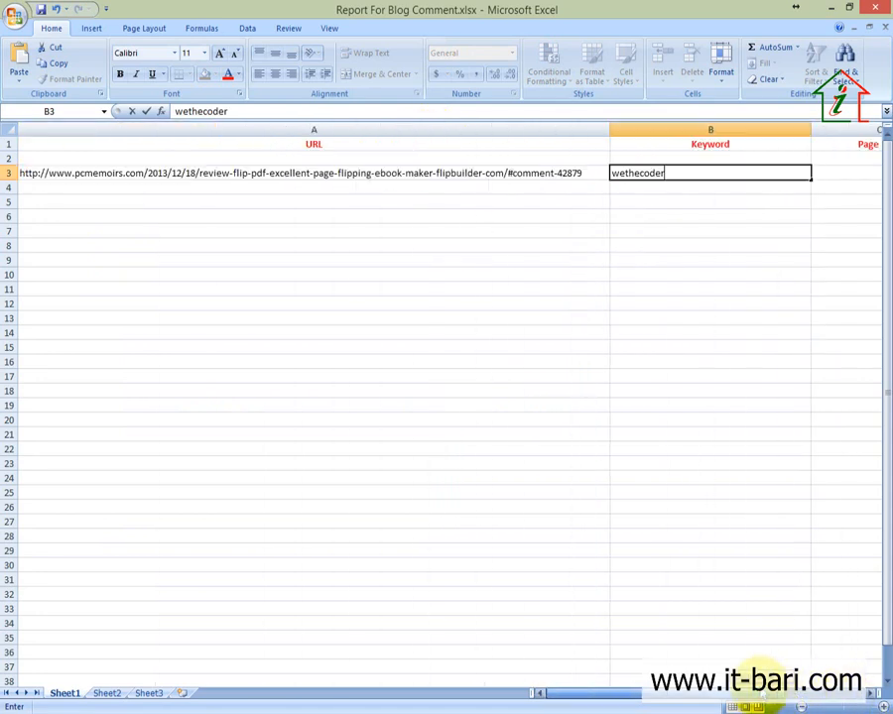
pyautogui.click(191, 112)
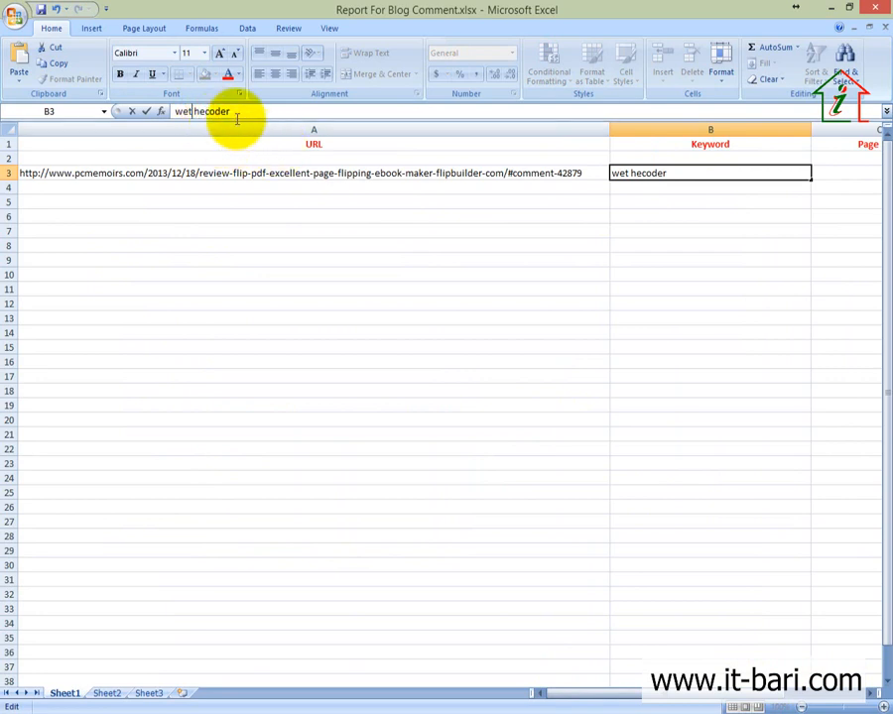
pyautogui.press('BackSpace')
pyautogui.press('Left')
pyautogui.click(483, 317)
pyautogui.click(698, 176)
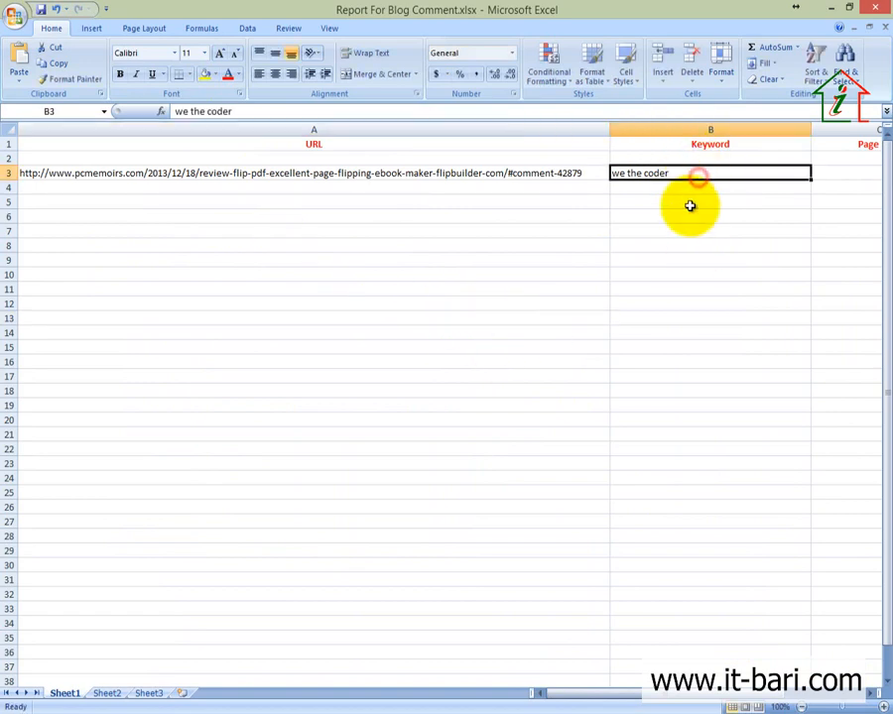
# Add the header "Which Website" in F1 and widen column F to fit it.
pyautogui.hscroll(1, 801, 701)
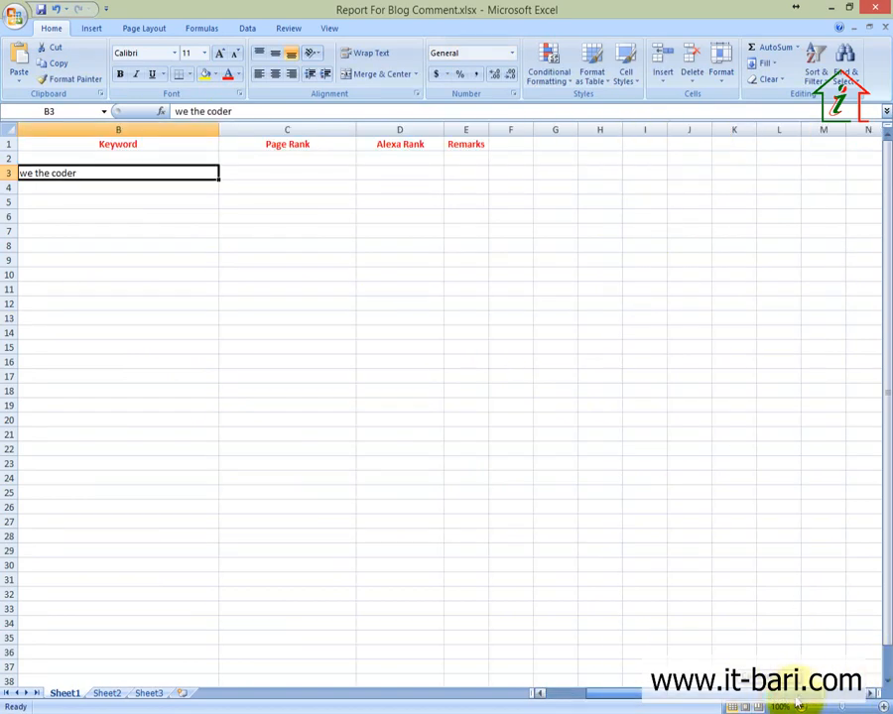
pyautogui.hscroll(-1, 799, 703)
pyautogui.hscroll(1, 800, 702)
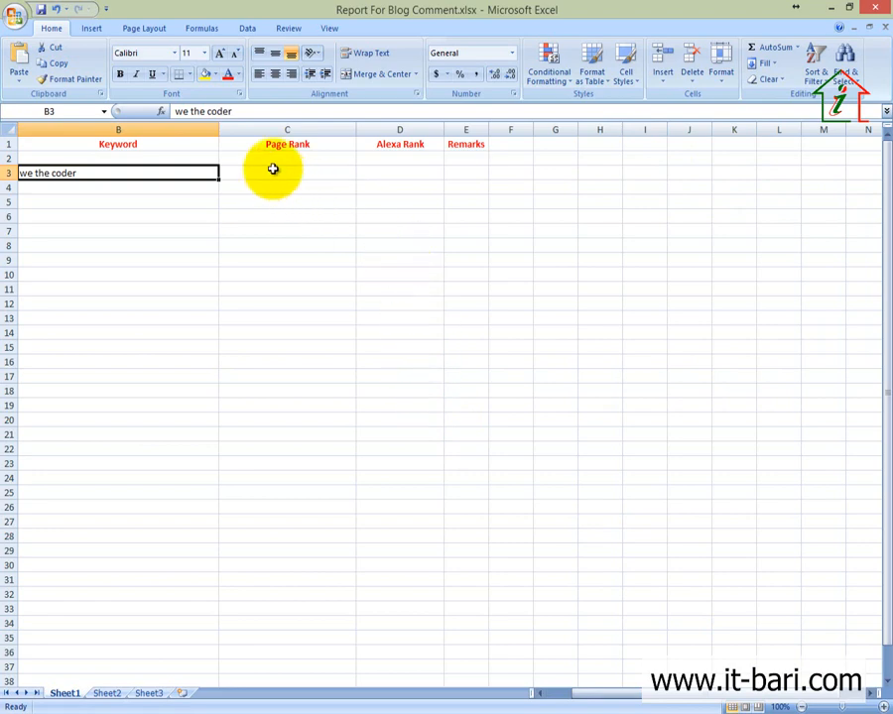
pyautogui.click(512, 145)
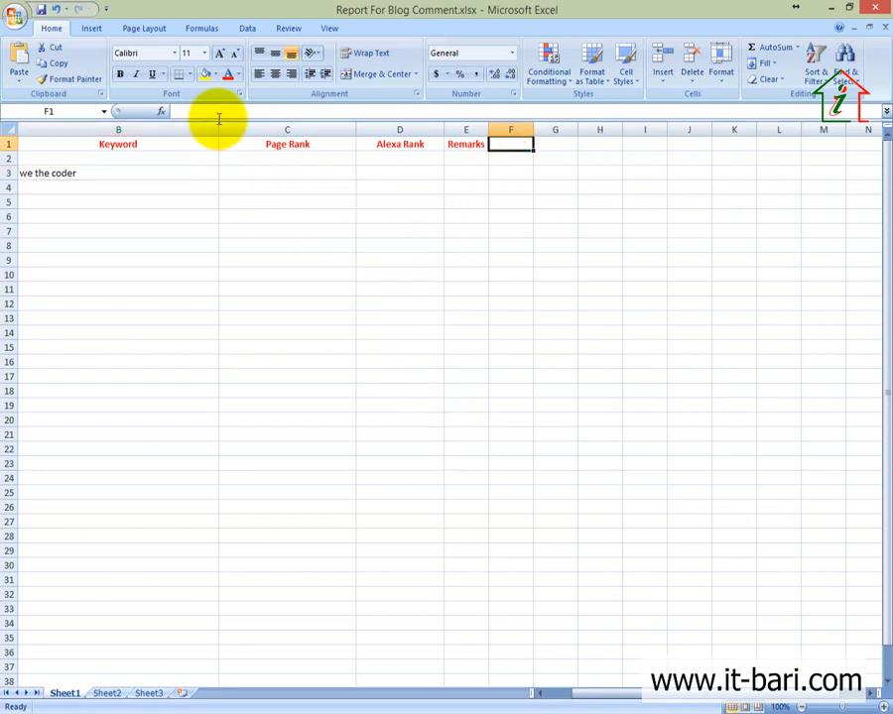
pyautogui.write('Whi')
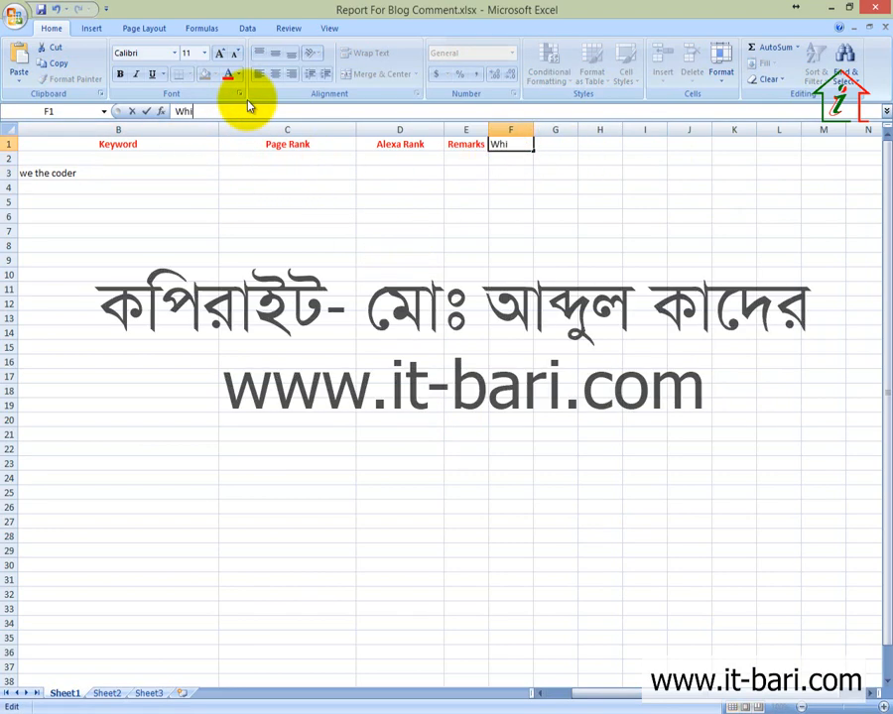
pyautogui.write('ch Website')
pyautogui.click(395, 232)
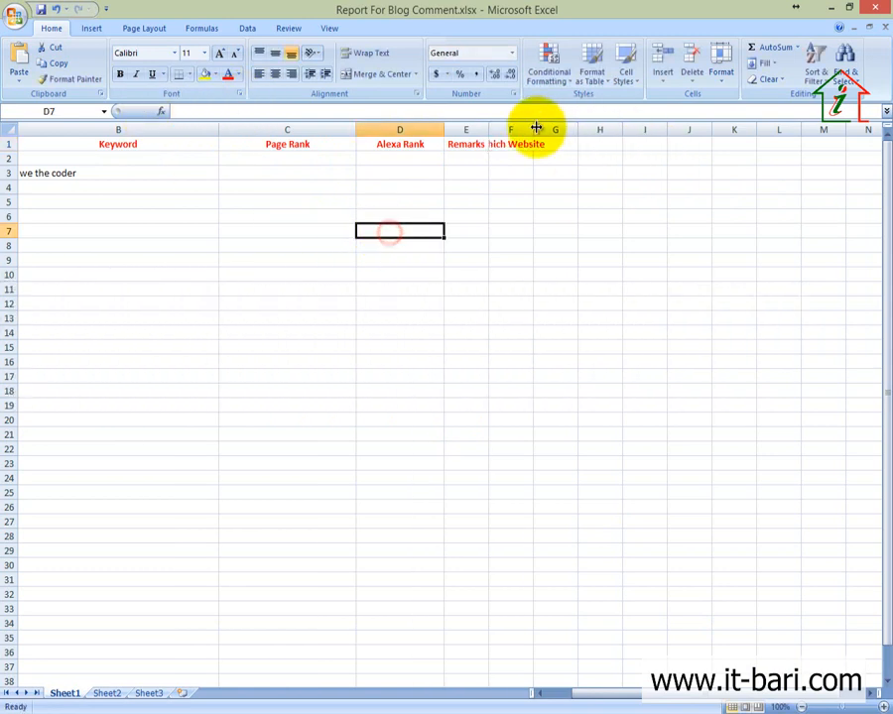
pyautogui.moveTo(536, 129); pyautogui.dragTo(667, 143)
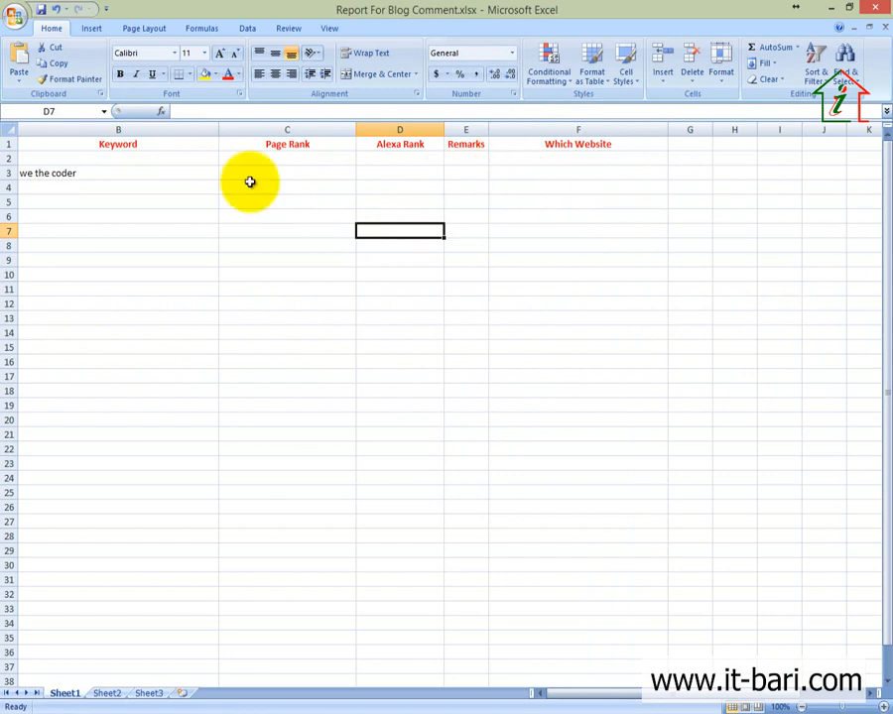
# Move the "Which Website" range F1:F34 into column C, replacing the "Page Rank" header.
pyautogui.click(587, 174)
pyautogui.moveTo(570, 142); pyautogui.dragTo(562, 619)
pyautogui.hotkey('ctrl', 'c')
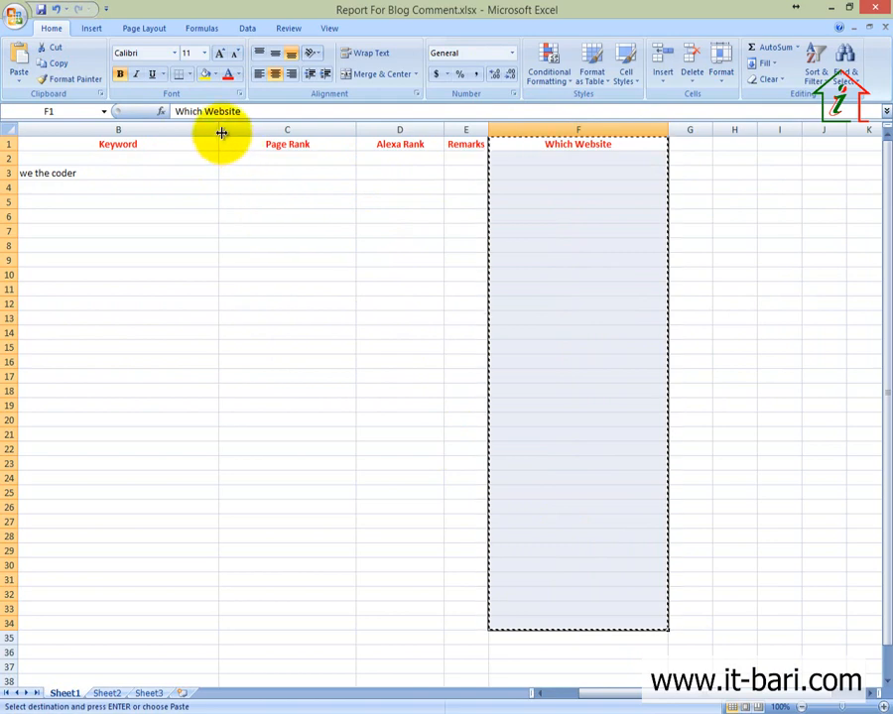
pyautogui.click(264, 130)
pyautogui.press('Return')
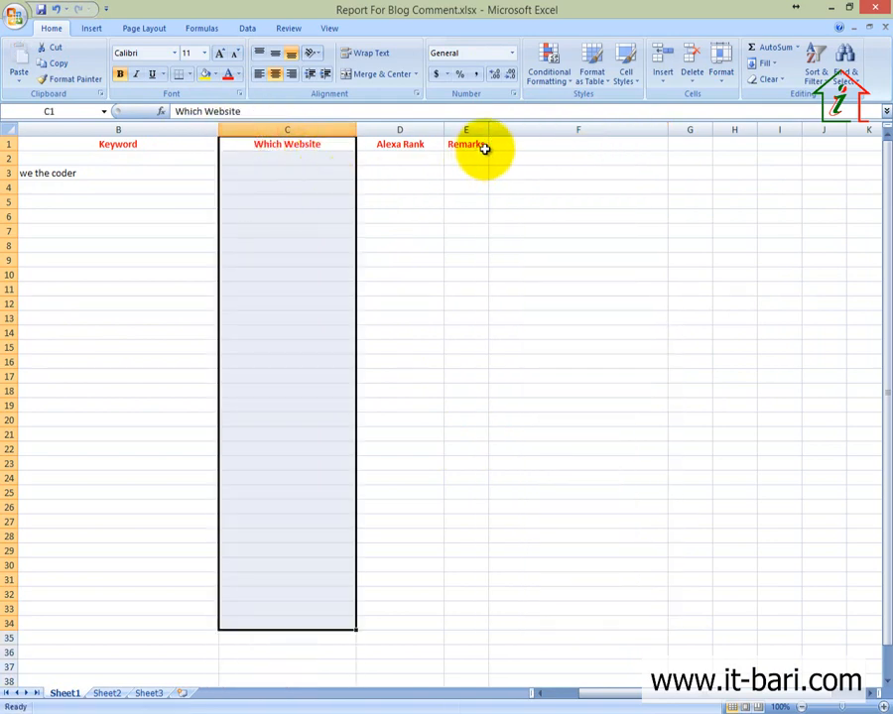
# Replace the header in E1 with "Page Rank" and widen column E slightly.
pyautogui.click(516, 144)
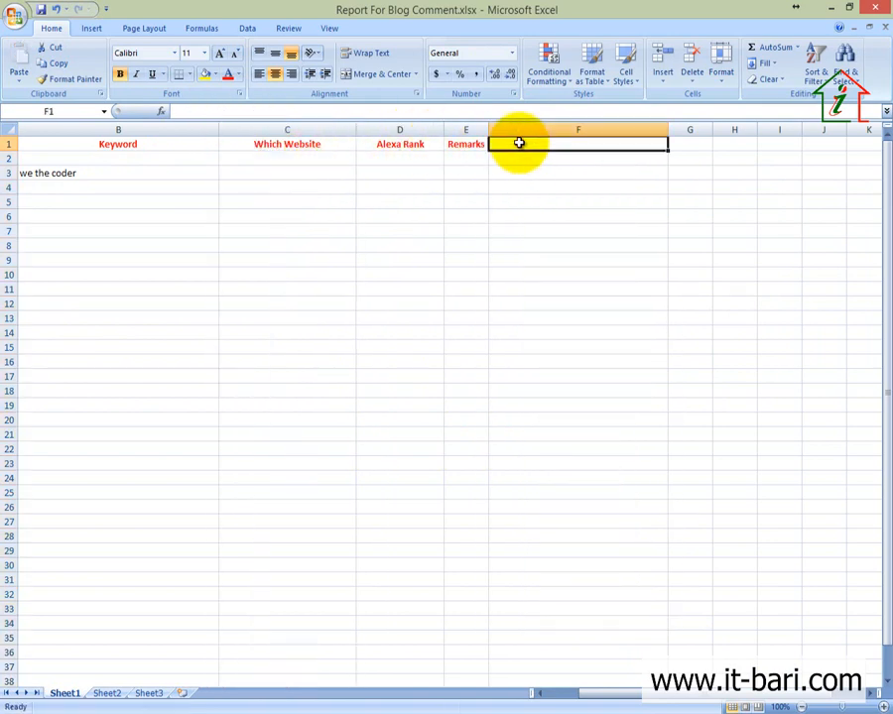
pyautogui.click(454, 145)
pyautogui.write('Page Rank')
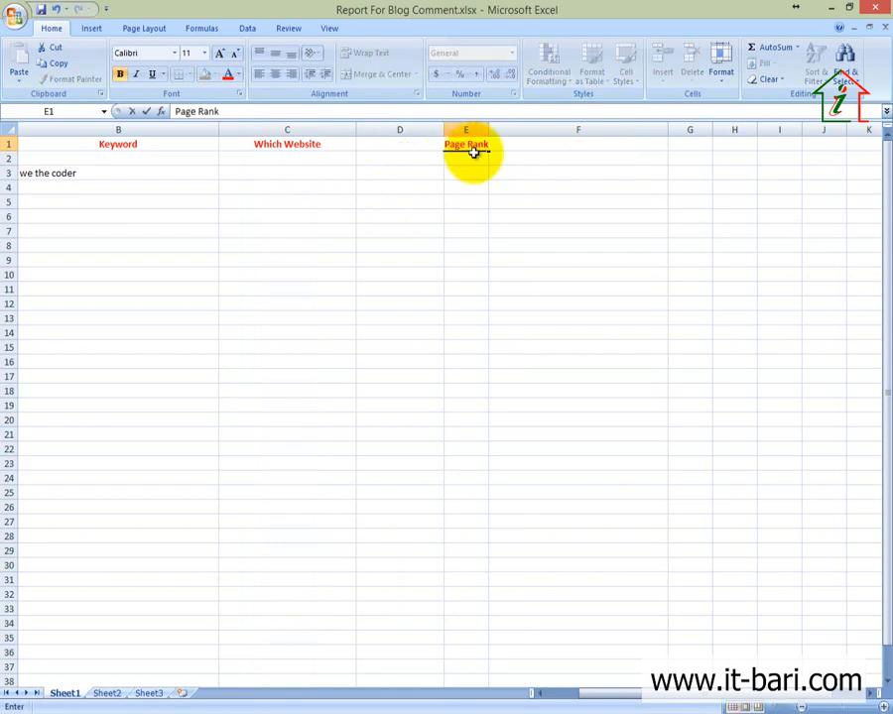
pyautogui.click(526, 146)
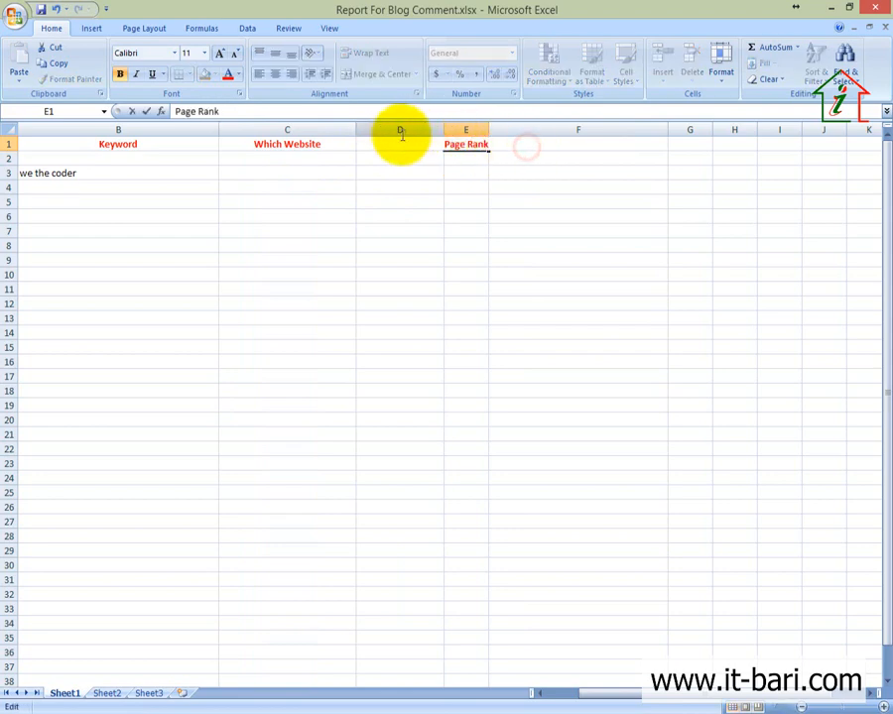
pyautogui.click(404, 187)
pyautogui.moveTo(487, 130); pyautogui.dragTo(518, 130)
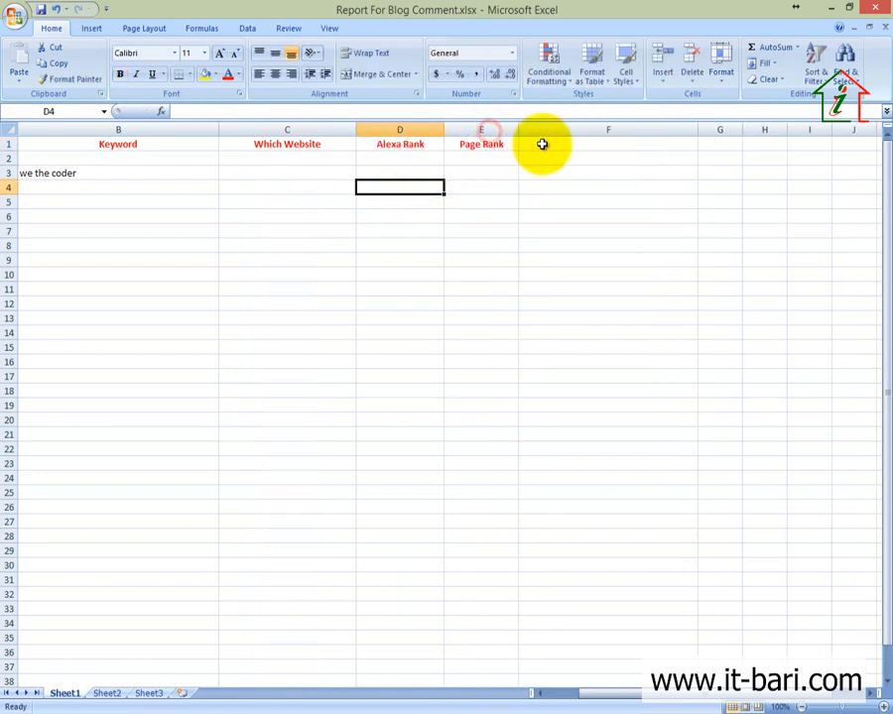
# Enter the header "Remarks" in F1.
pyautogui.click(541, 142)
pyautogui.write('Remarks')
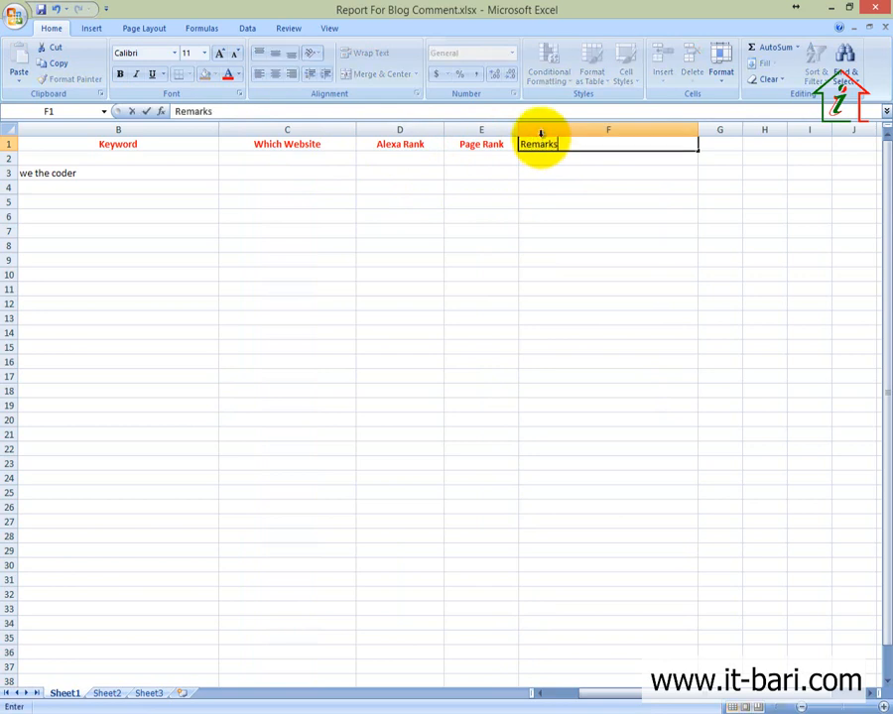
pyautogui.click(346, 200)
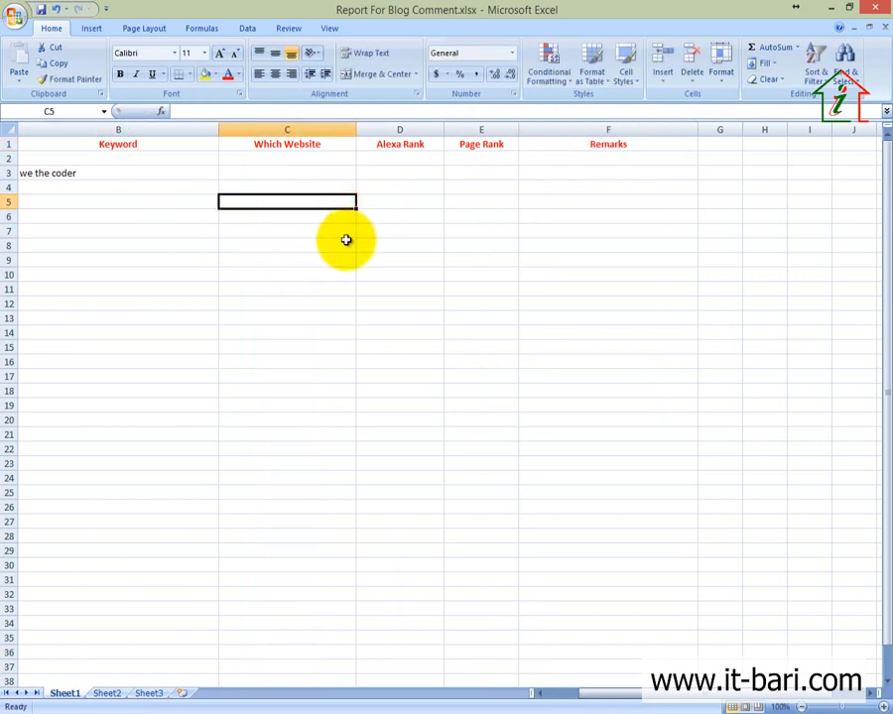
pyautogui.click(286, 173)
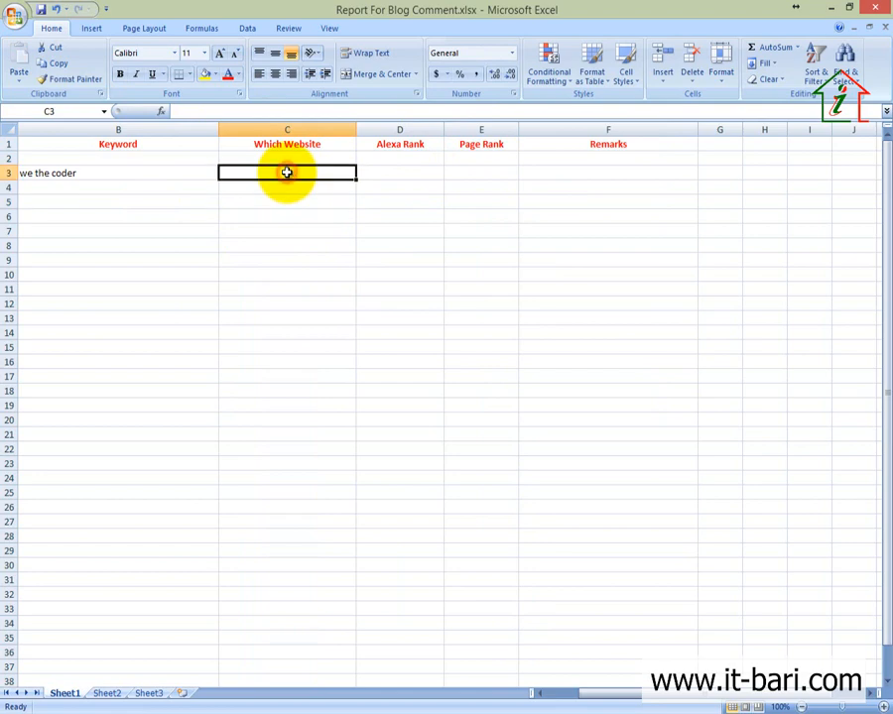
pyautogui.write('http://wethecoder.com')
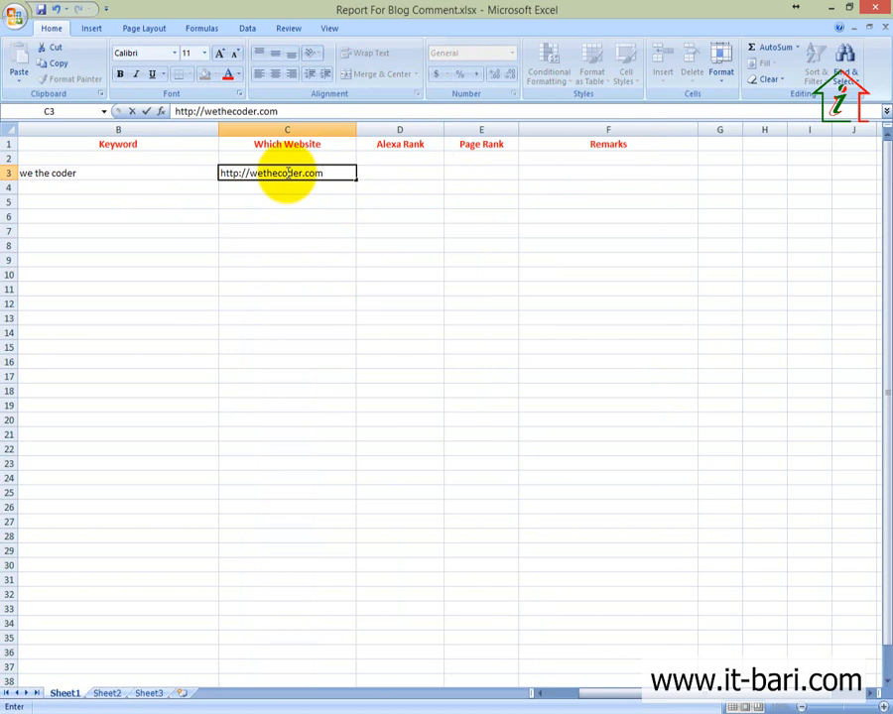
pyautogui.click(387, 173)
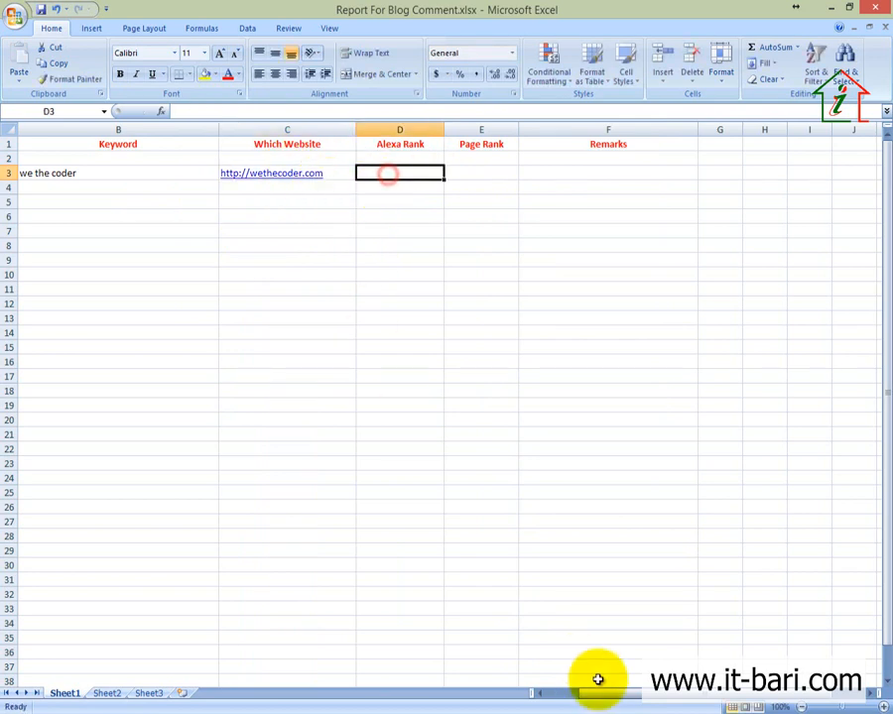
# Look up the pcmemoirs.com Alexa rank in the browser's WR statistics and enter 1249753 in D3 of the Excel report.
pyautogui.click(185, 713)
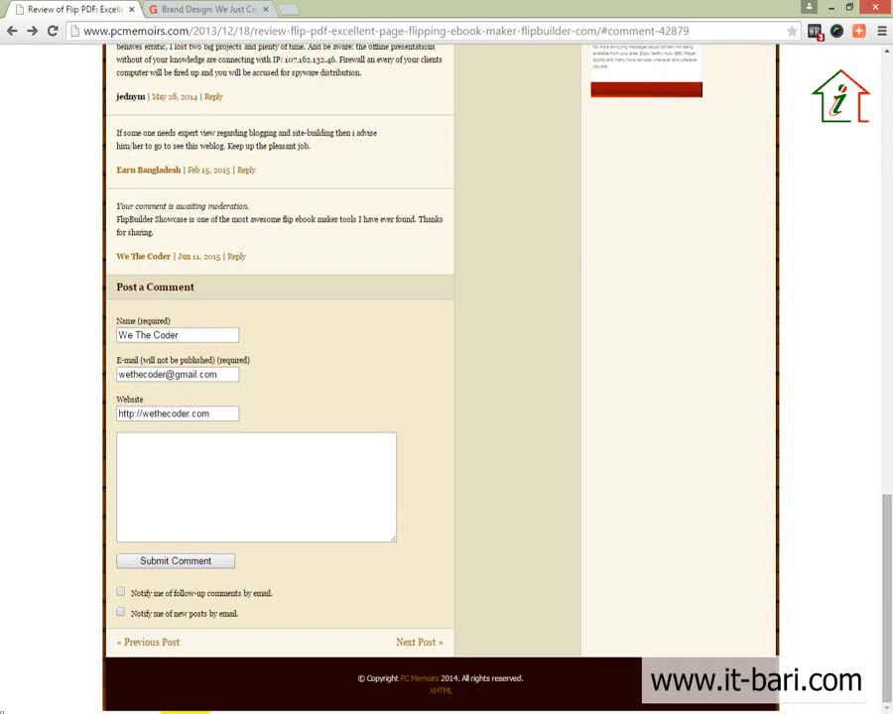
pyautogui.scroll(5, 801, 248)
pyautogui.scroll(5, 801, 248)
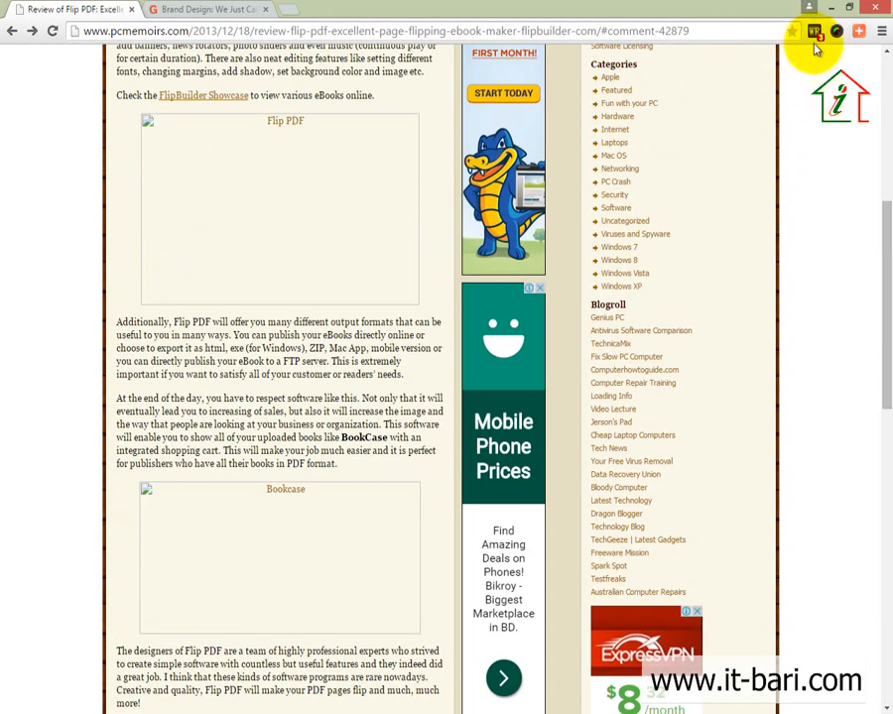
pyautogui.click(813, 31)
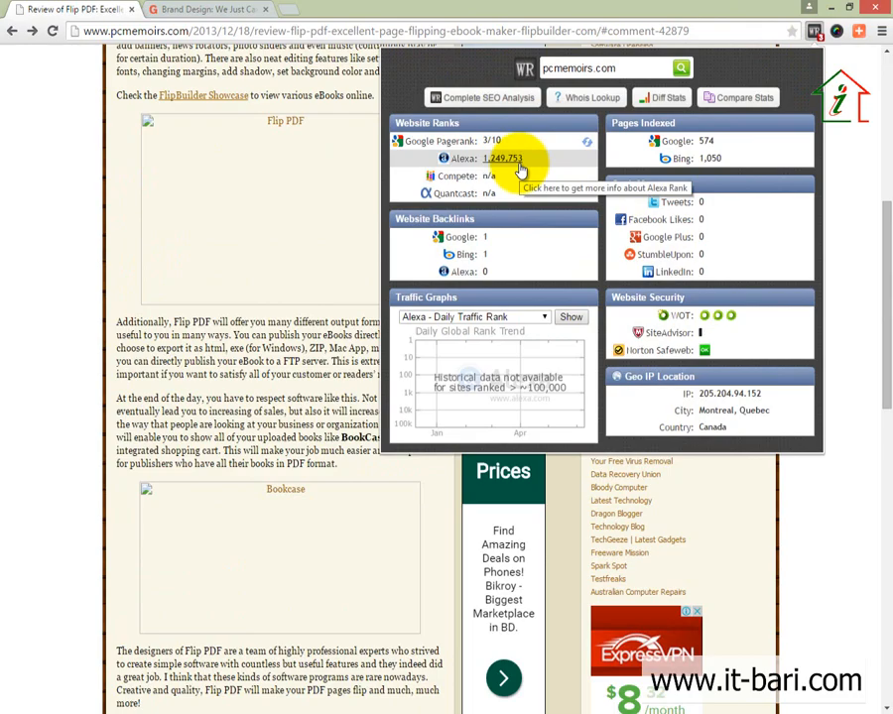
pyautogui.hotkey('alt', 'Tab')
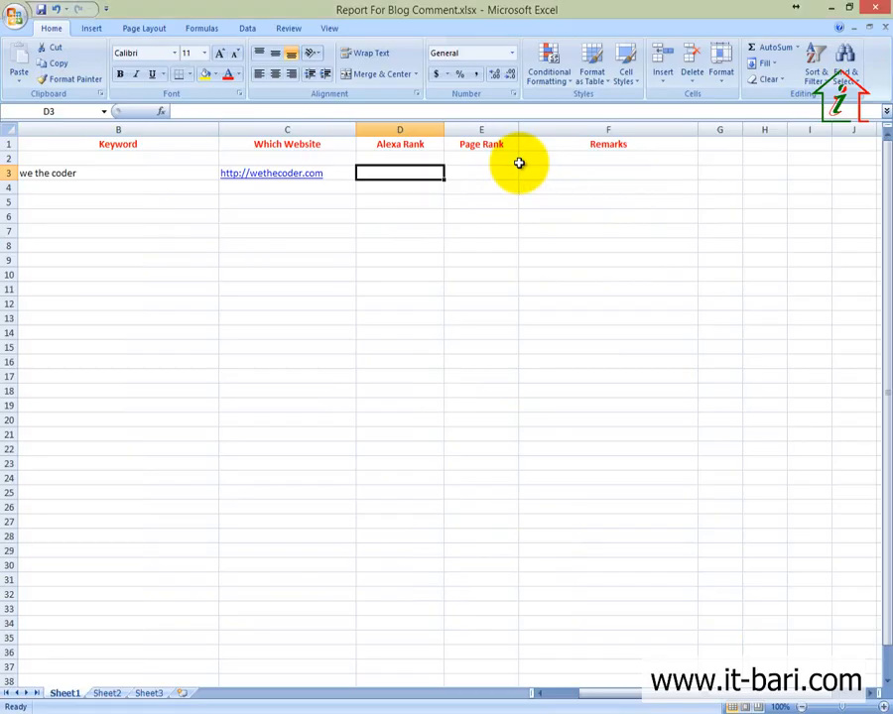
pyautogui.write('1249753')
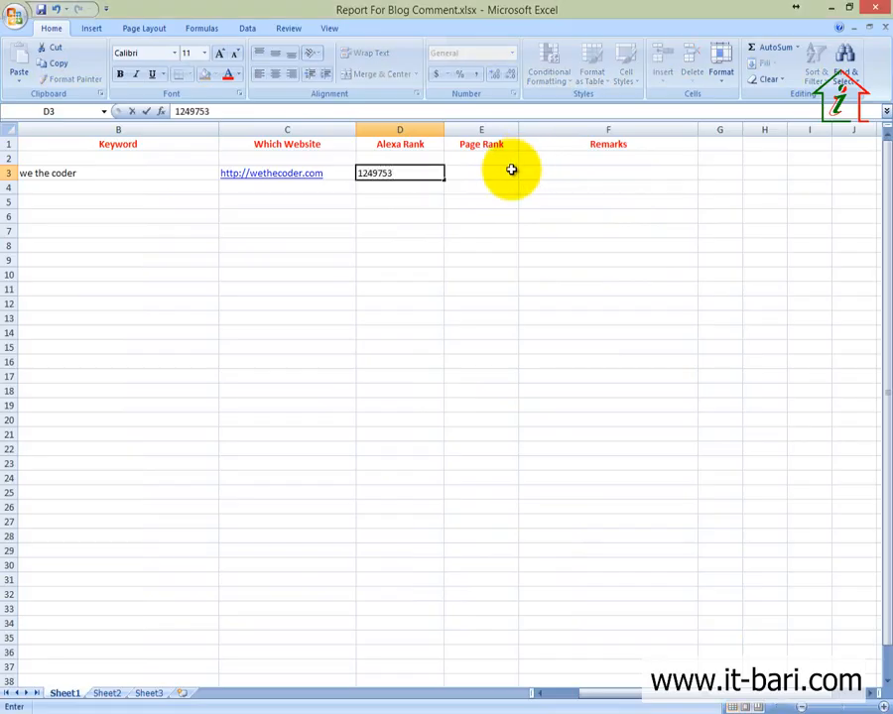
# Check the Google Pagerank of pcmemoirs.com in the browser and enter 3 as the page rank in E3.
pyautogui.click(510, 170)
pyautogui.hotkey('alt', 'Tab')
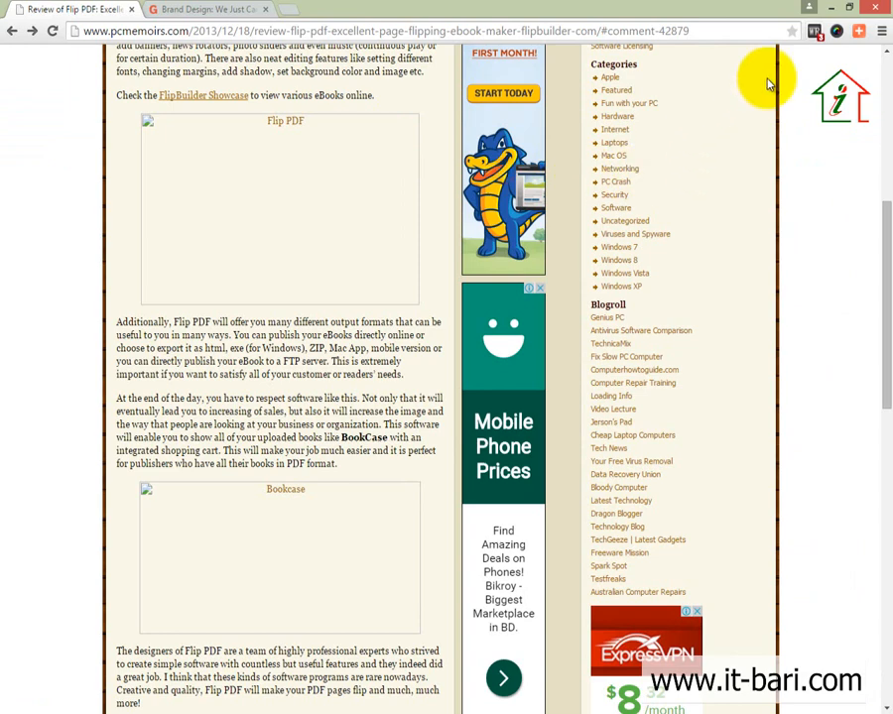
pyautogui.click(814, 31)
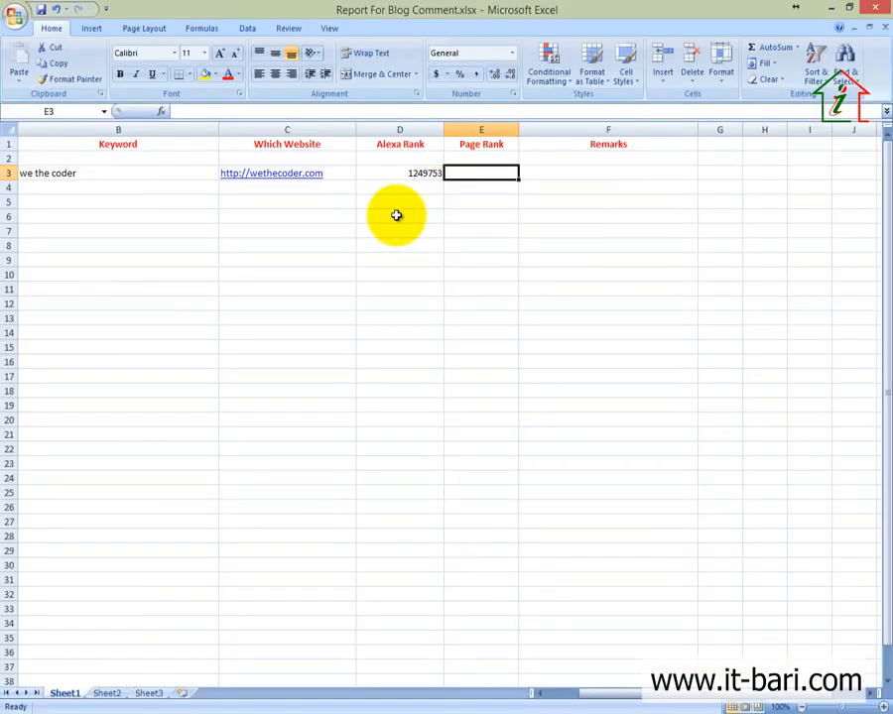
pyautogui.write('3')
pyautogui.click(576, 174)
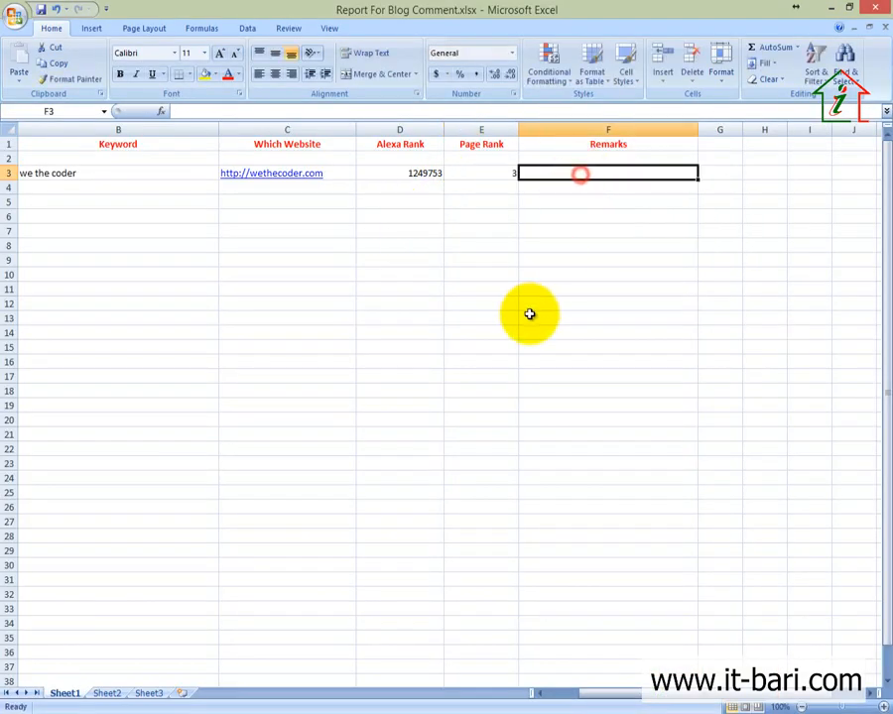
# Copy the URL of the gensleron.com brand design post from the browser into A4 of the Excel report.
pyautogui.click(30, 188)
pyautogui.press('Left')
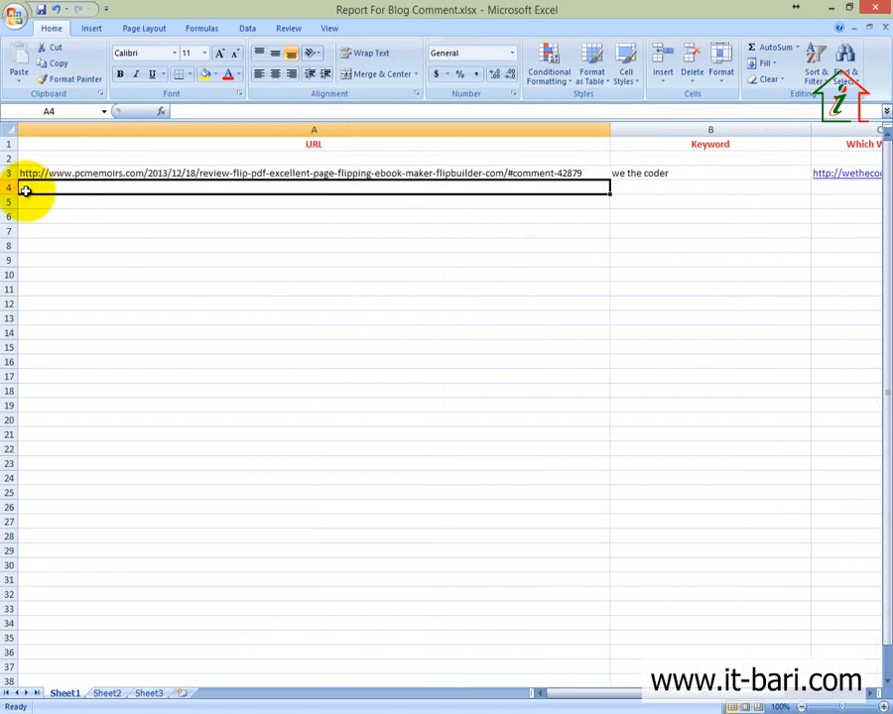
pyautogui.click(175, 697)
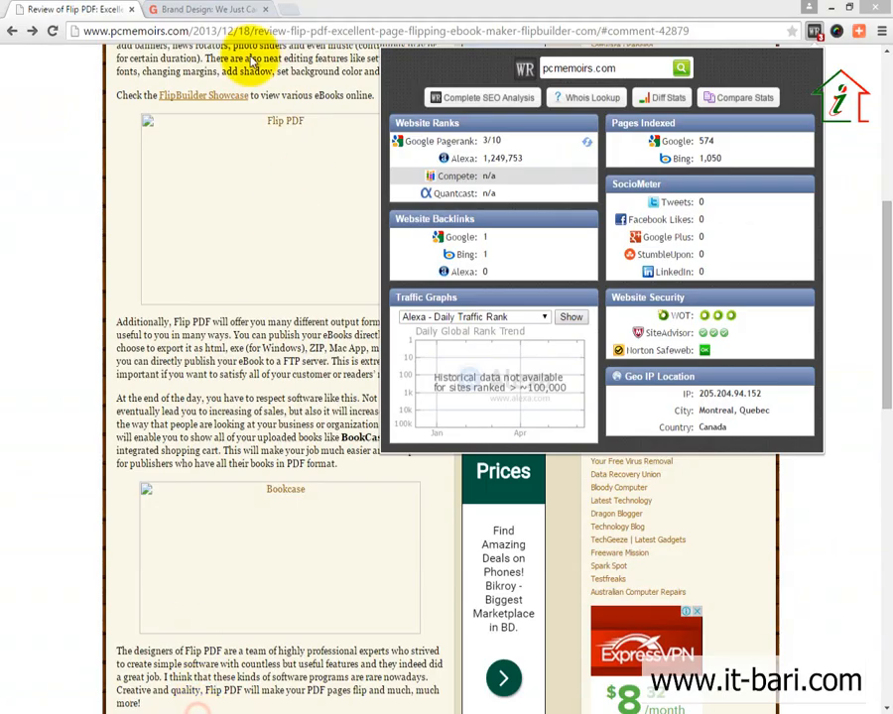
pyautogui.click(193, 10)
pyautogui.click(232, 38)
pyautogui.hotkey('ctrl', 'c')
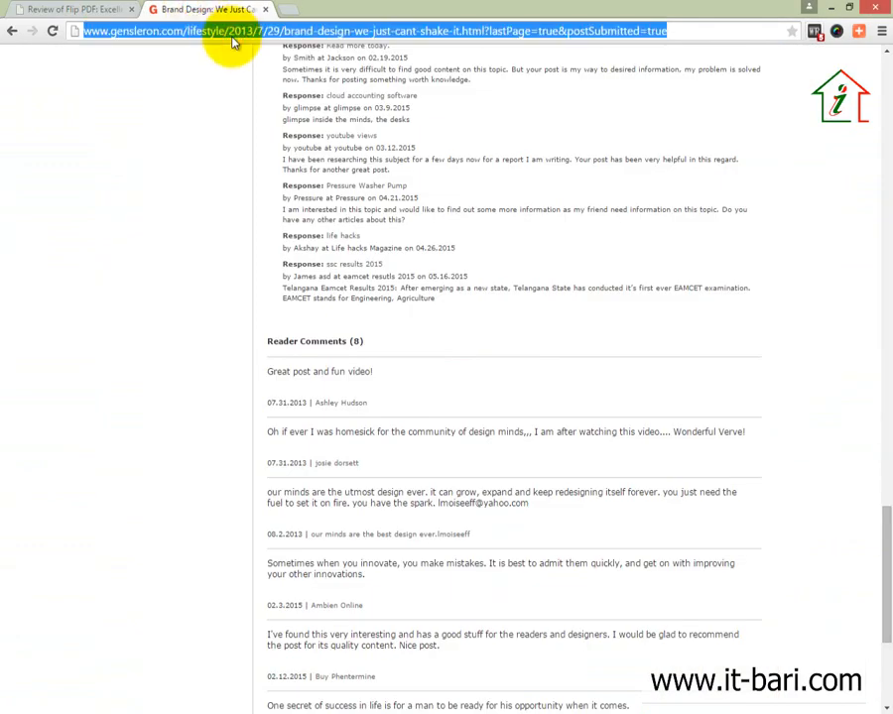
pyautogui.click(474, 711)
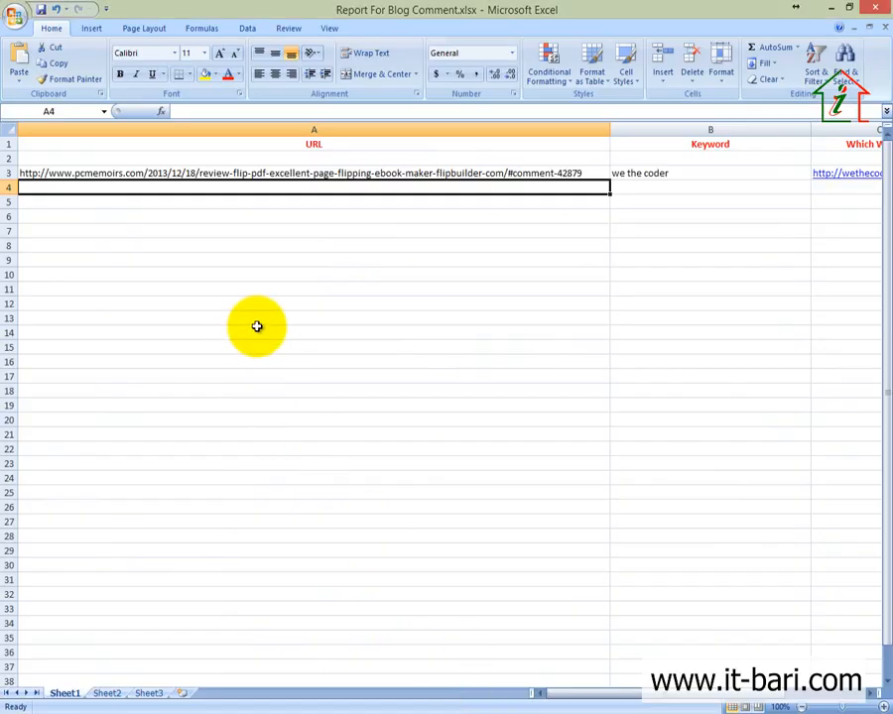
pyautogui.hotkey('ctrl', 'v')
# Check the comments on the gensleron.com post and enter "3d technology" as the keyword in B4.
pyautogui.click(673, 189)
pyautogui.write('we')
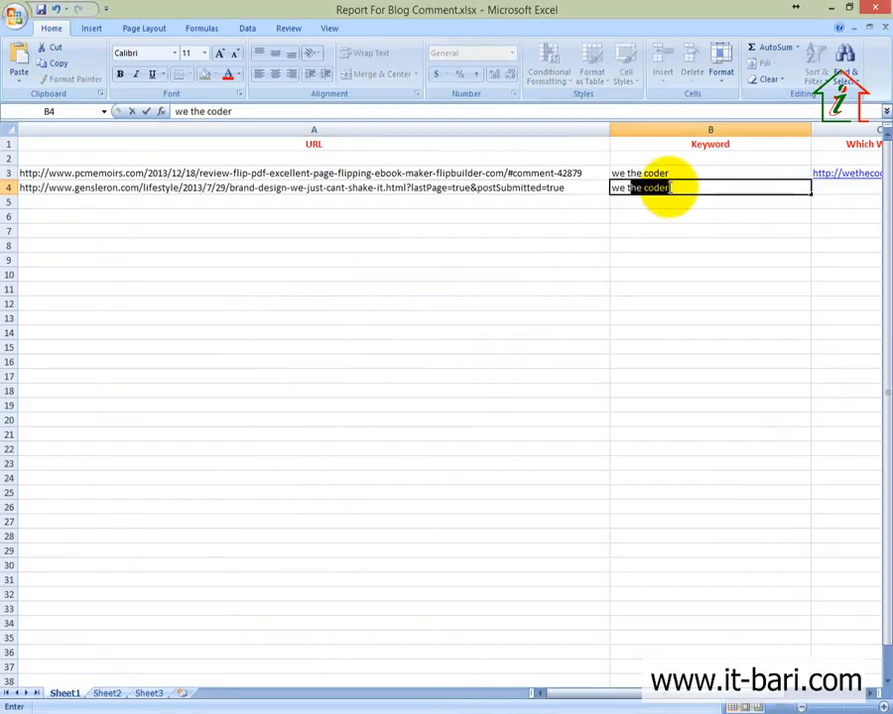
pyautogui.write(' th')
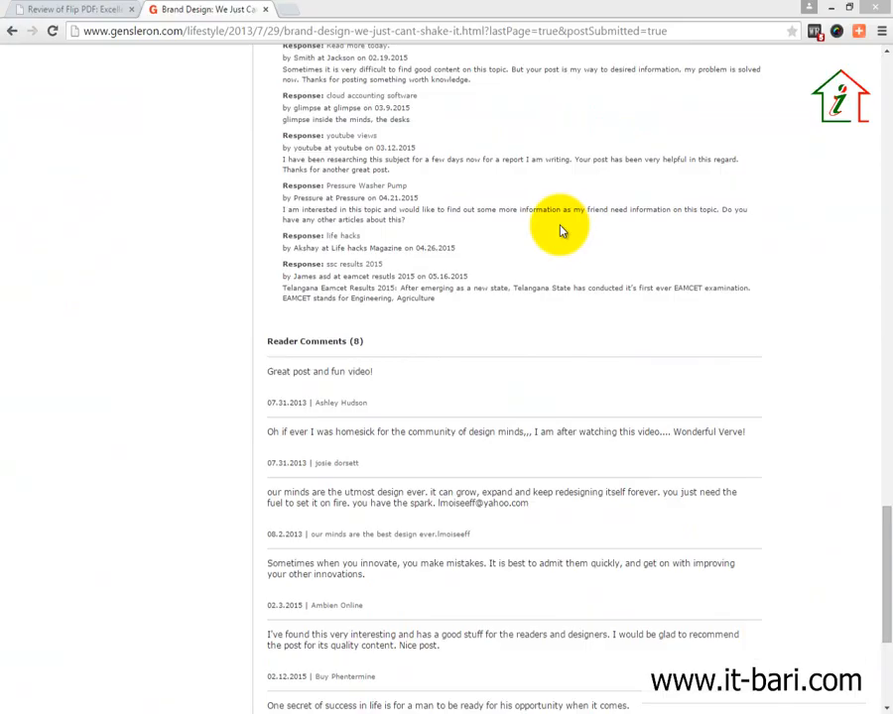
pyautogui.hotkey('alt', 'Tab')
pyautogui.scroll(-3, 380, 445)
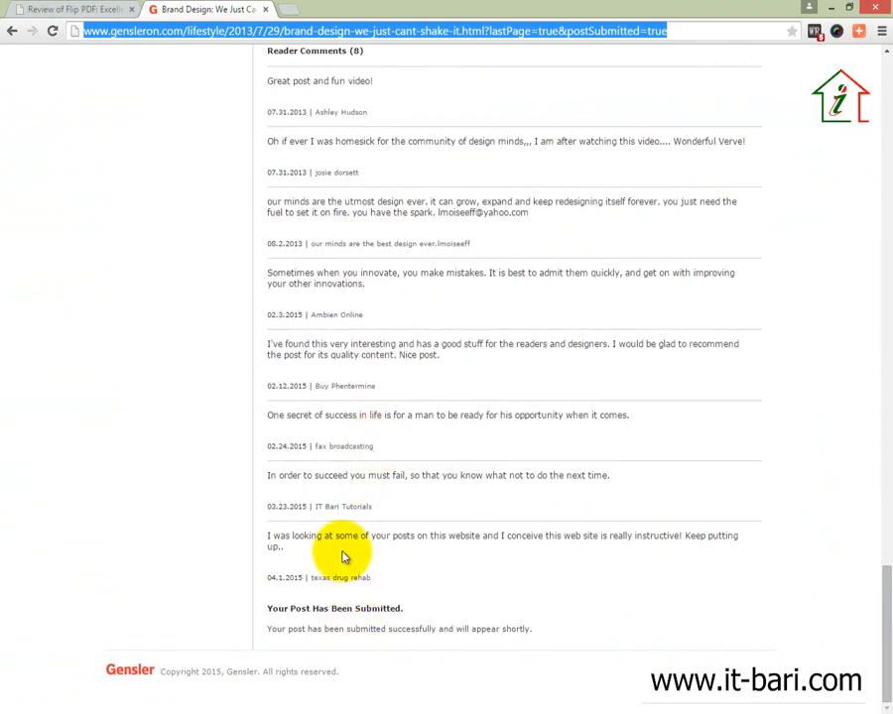
pyautogui.scroll(3, 329, 571)
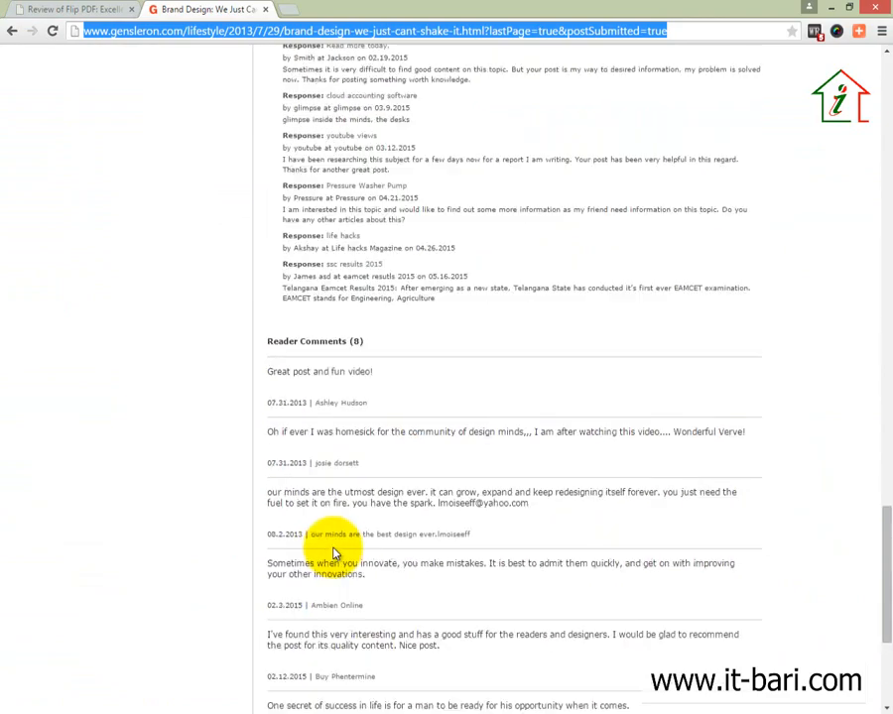
pyautogui.scroll(4, 334, 556)
pyautogui.hotkey('alt', 'Tab')
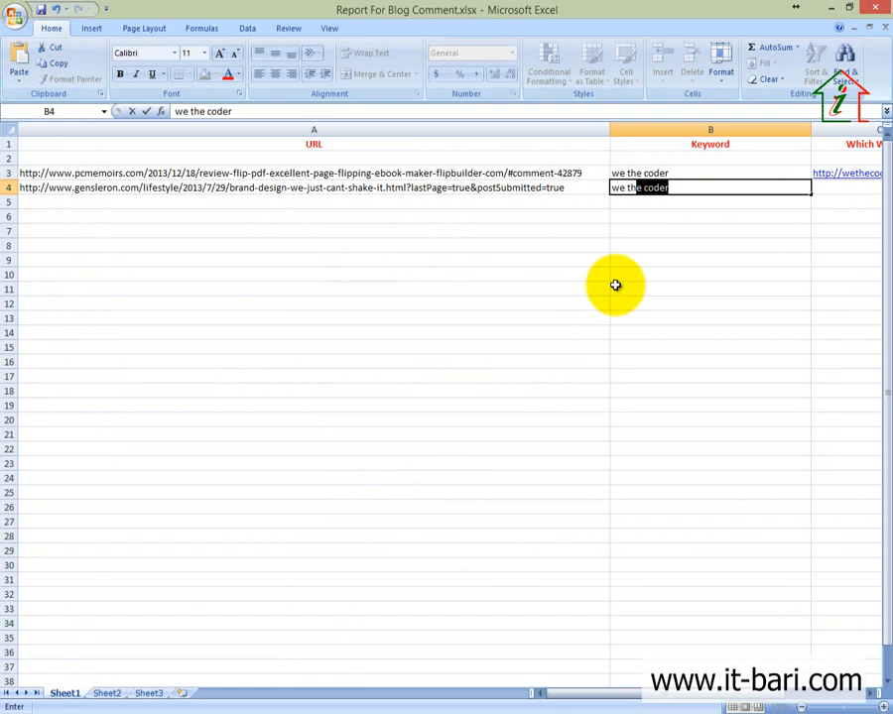
pyautogui.click(660, 187)
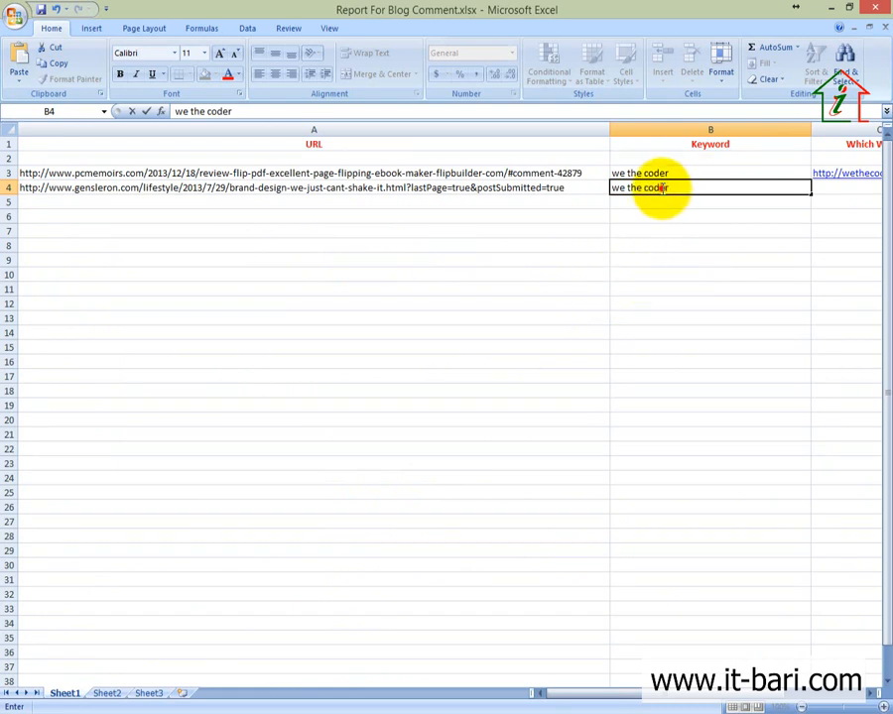
pyautogui.moveTo(662, 187); pyautogui.dragTo(605, 184)
pyautogui.write('3d technology')
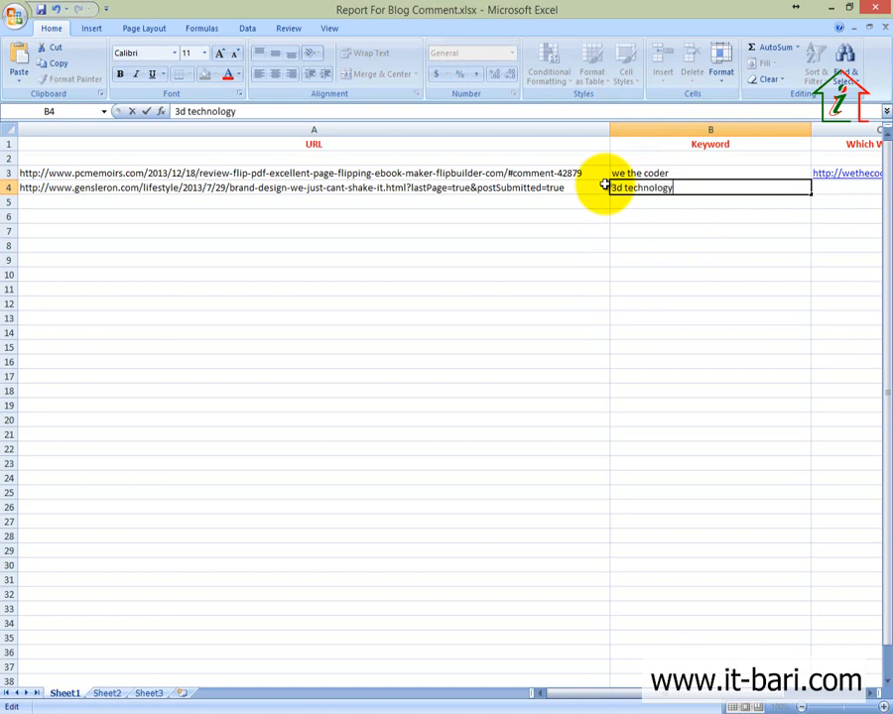
pyautogui.click(837, 187)
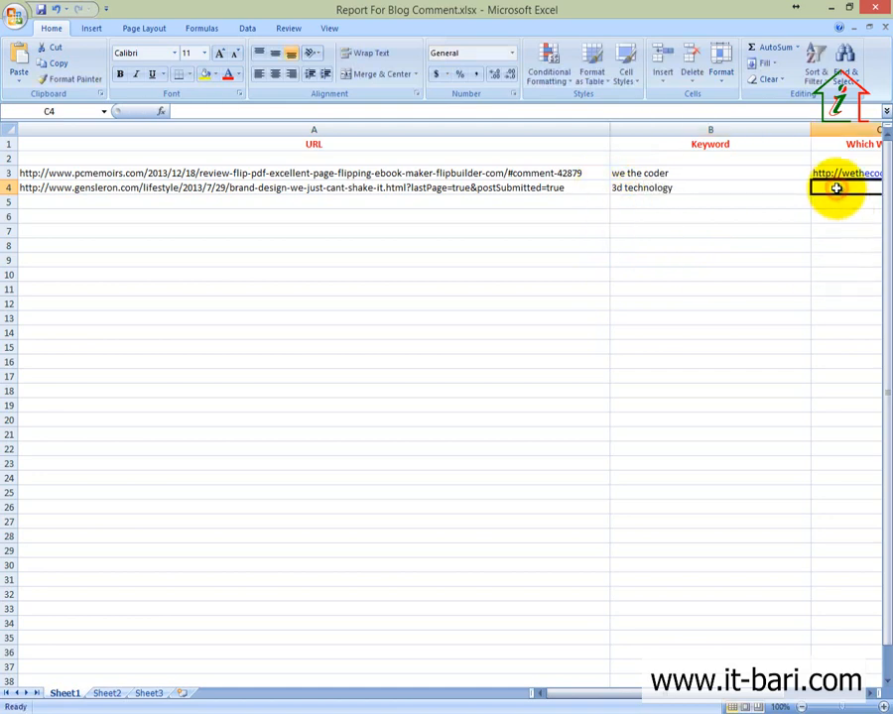
pyautogui.write('http')
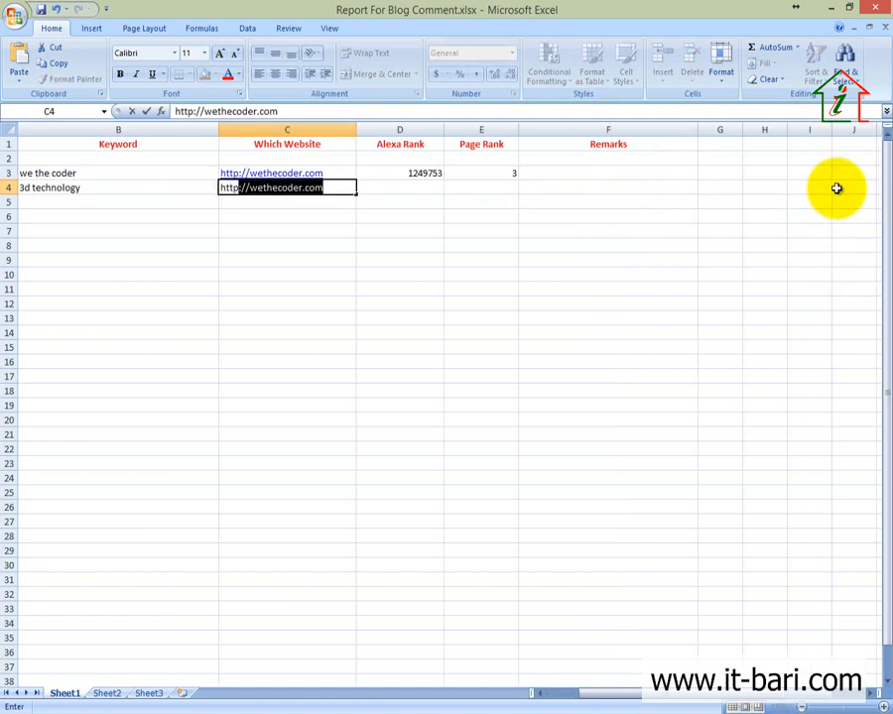
pyautogui.click(420, 186)
# Look up the gensleron.com Alexa rank in the browser's WR statistics and enter 270143 in D4 of the Excel report.
pyautogui.hotkey('alt', 'Tab')
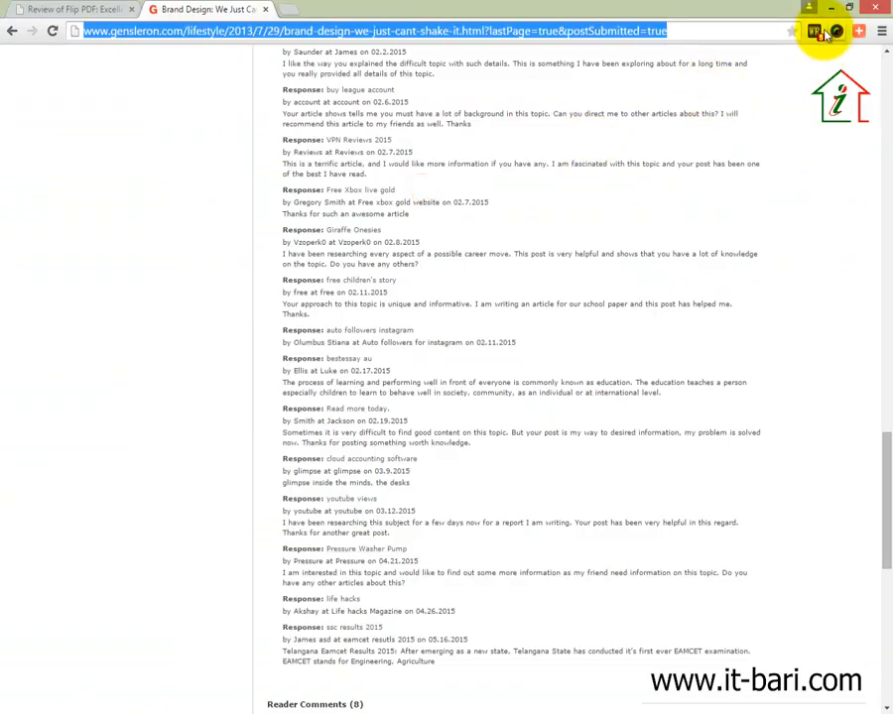
pyautogui.click(814, 31)
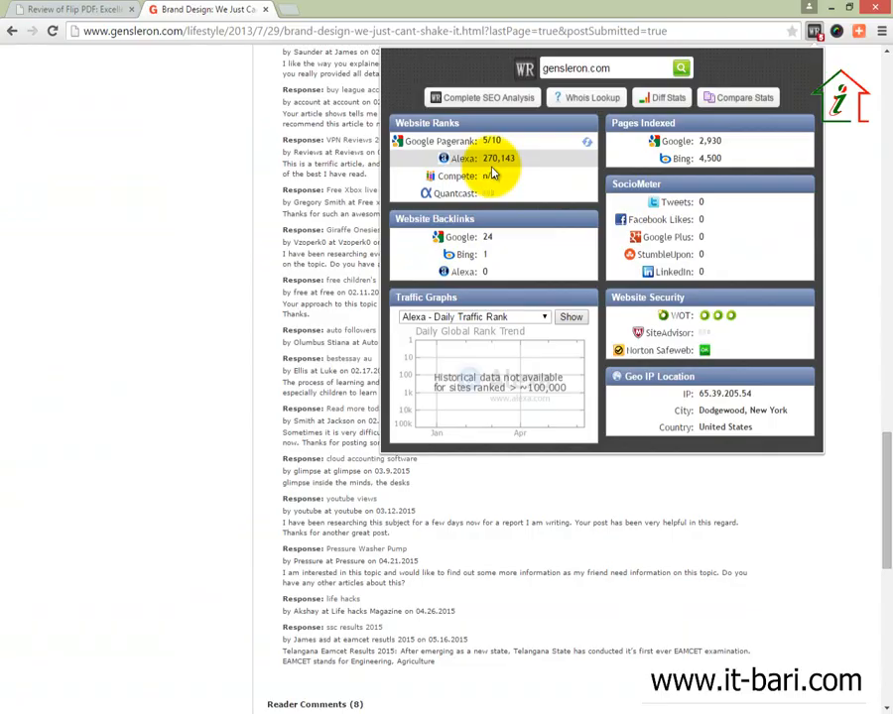
pyautogui.hotkey('alt', 'Tab')
pyautogui.write('2')
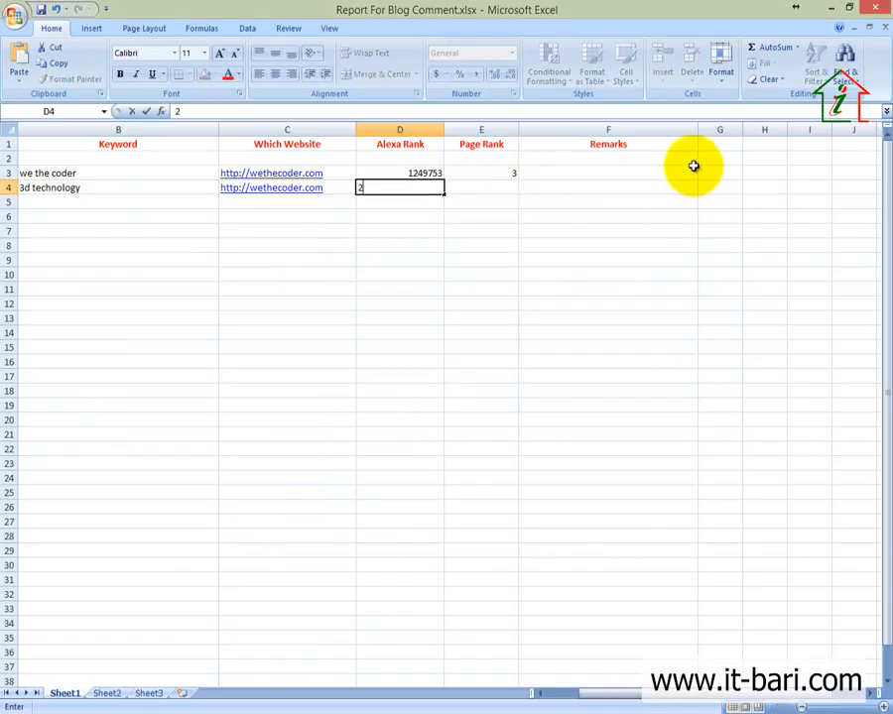
pyautogui.write('70143')
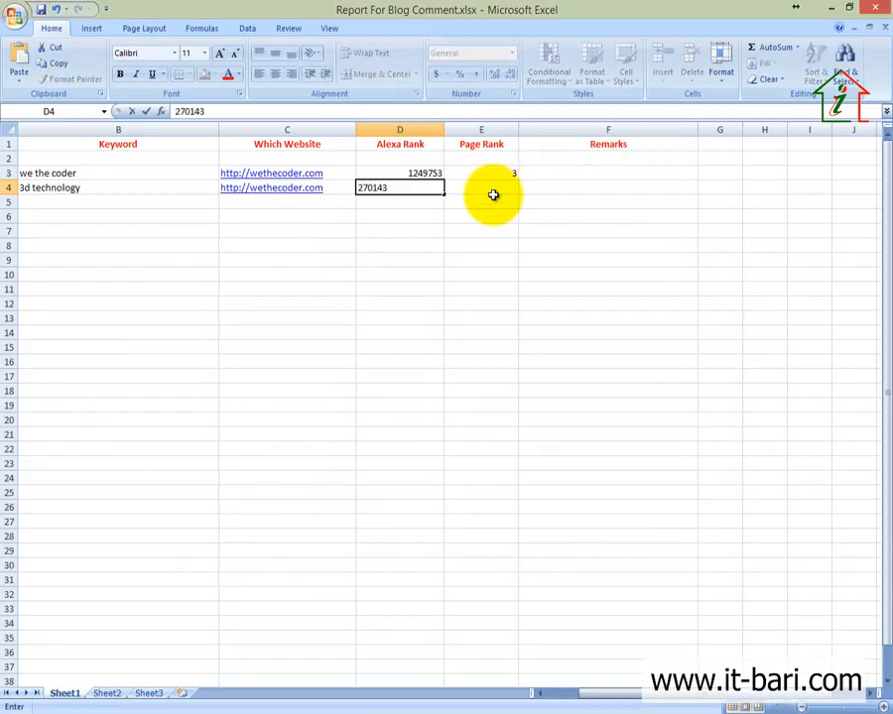
# Check the Google Pagerank of gensleron.com in the browser and enter 5 as the page rank in E4.
pyautogui.click(490, 188)
pyautogui.hotkey('alt', 'Tab')
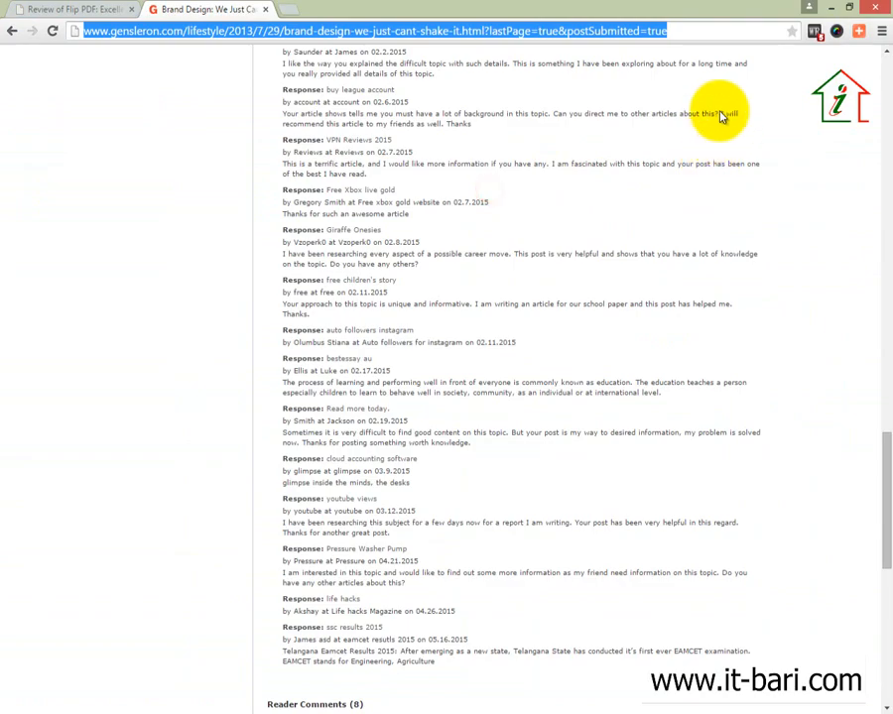
pyautogui.click(814, 31)
pyautogui.hotkey('alt', 'Tab')
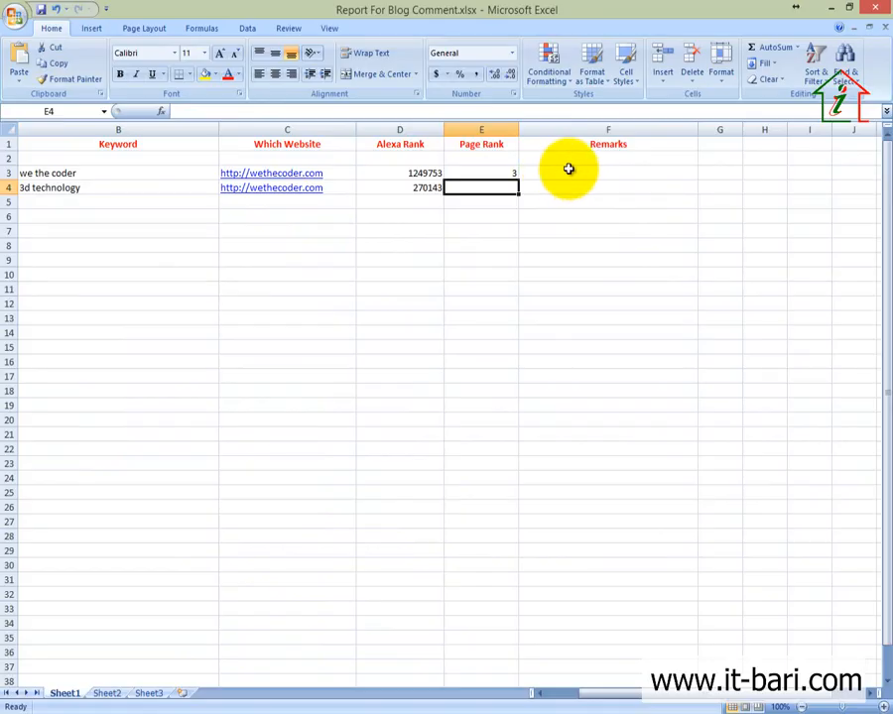
pyautogui.write('5')
pyautogui.press('Home')
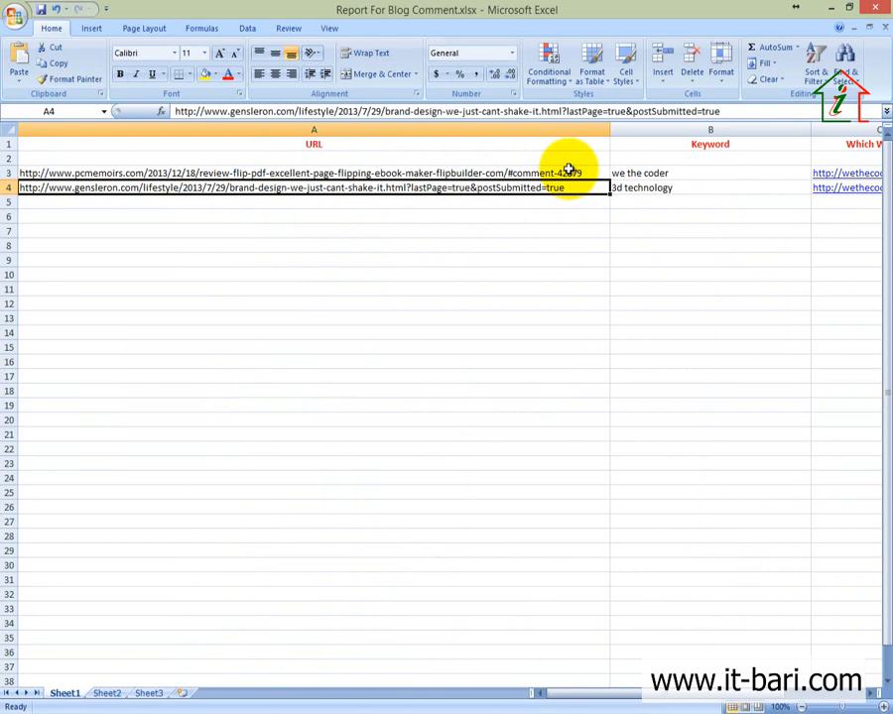
# Compare the URL recorded in A3 with the open pcmemoirs.com post in the browser.
pyautogui.click(529, 173)
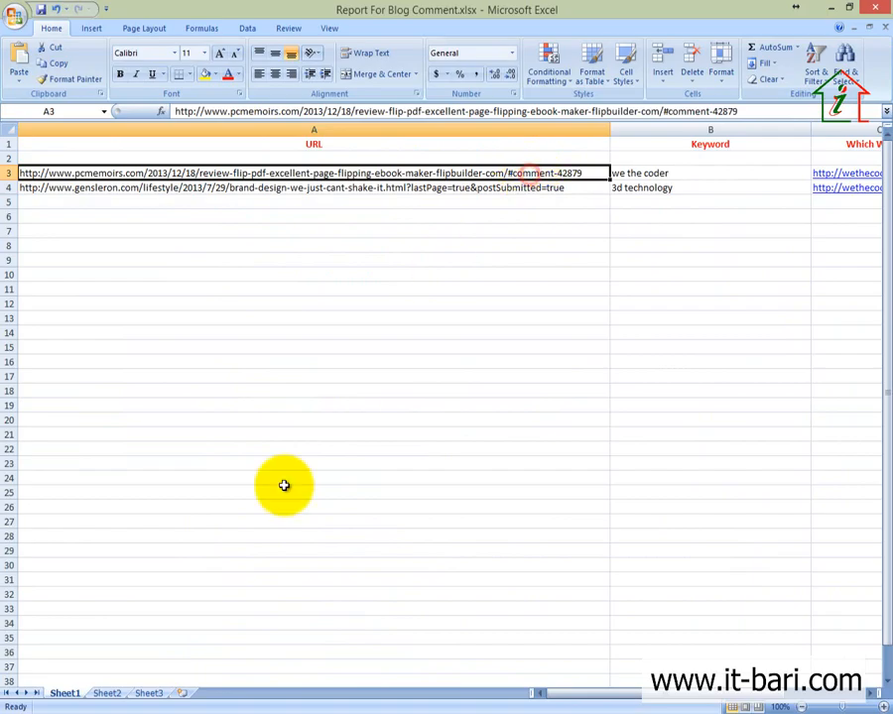
pyautogui.click(186, 712)
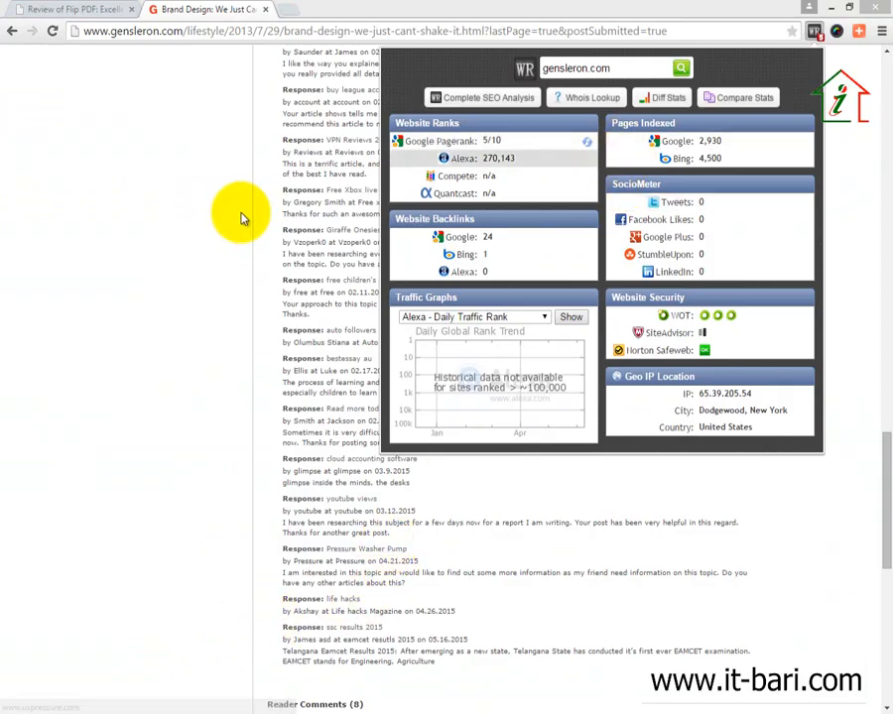
pyautogui.click(122, 239)
pyautogui.click(71, 10)
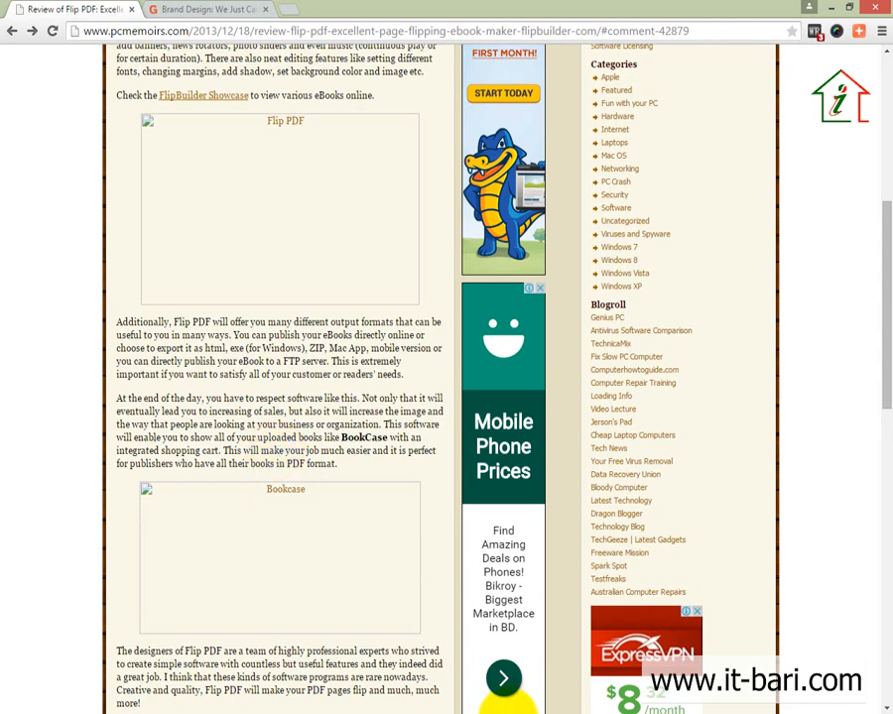
pyautogui.hotkey('alt', 'Tab')
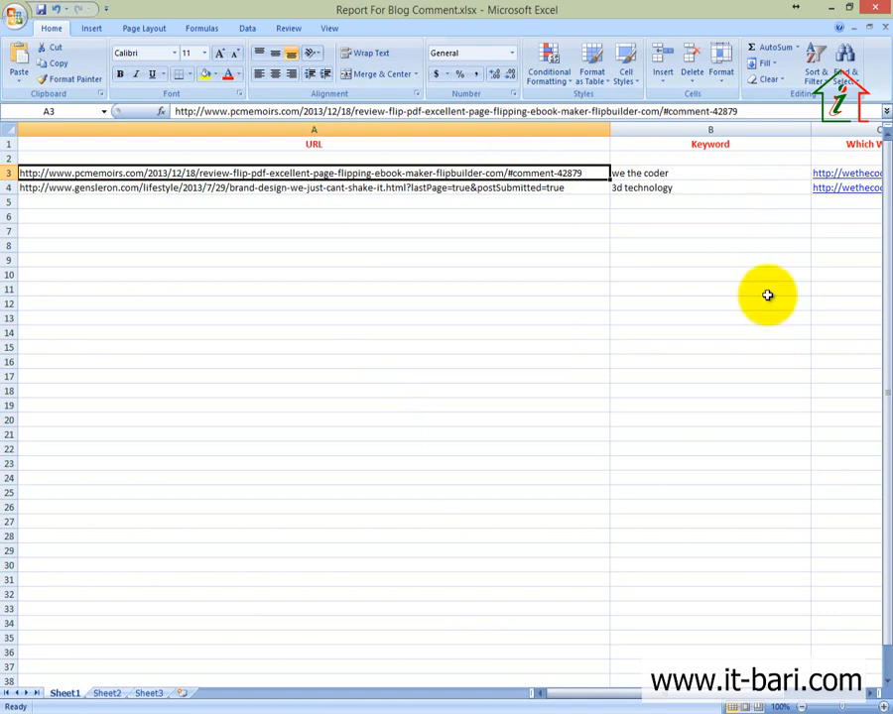
pyautogui.moveTo(785, 695); pyautogui.dragTo(635, 694)
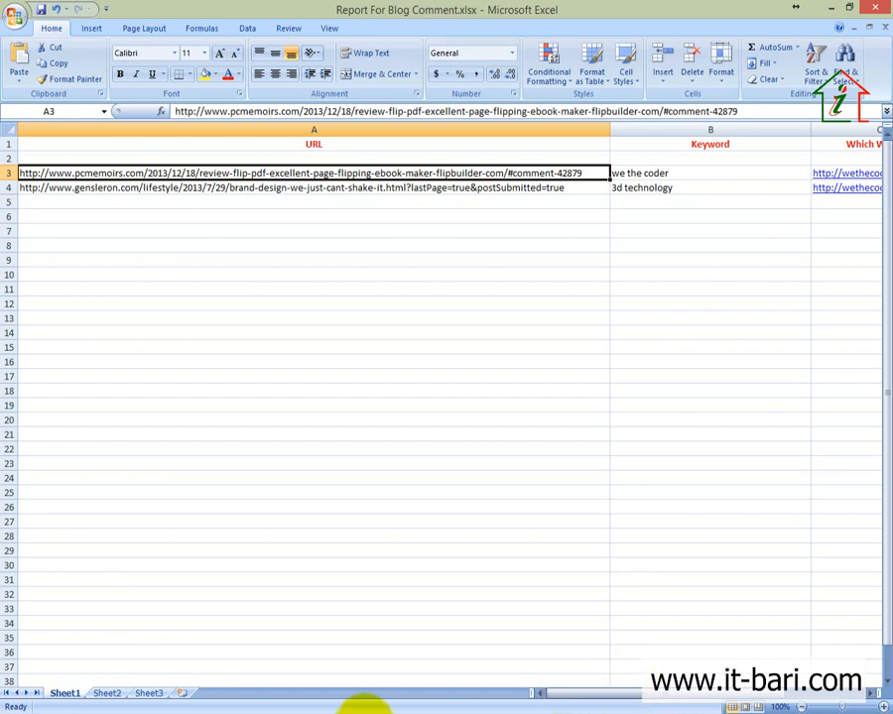
# Close the Report For Blog Comment workbook and return to the tutorial title page in Word.
pyautogui.click(219, 713)
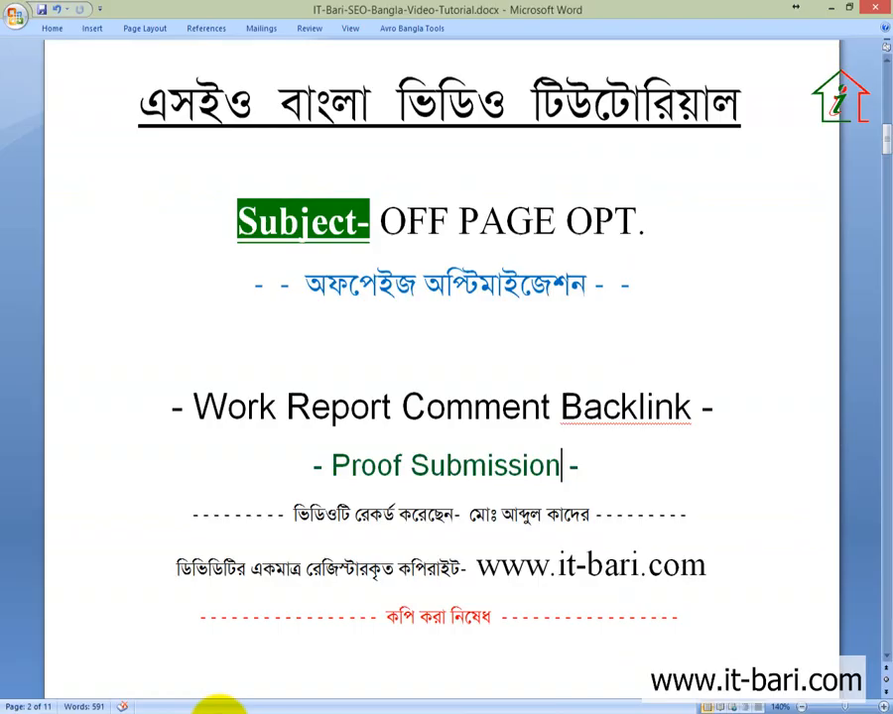
pyautogui.click(486, 709)
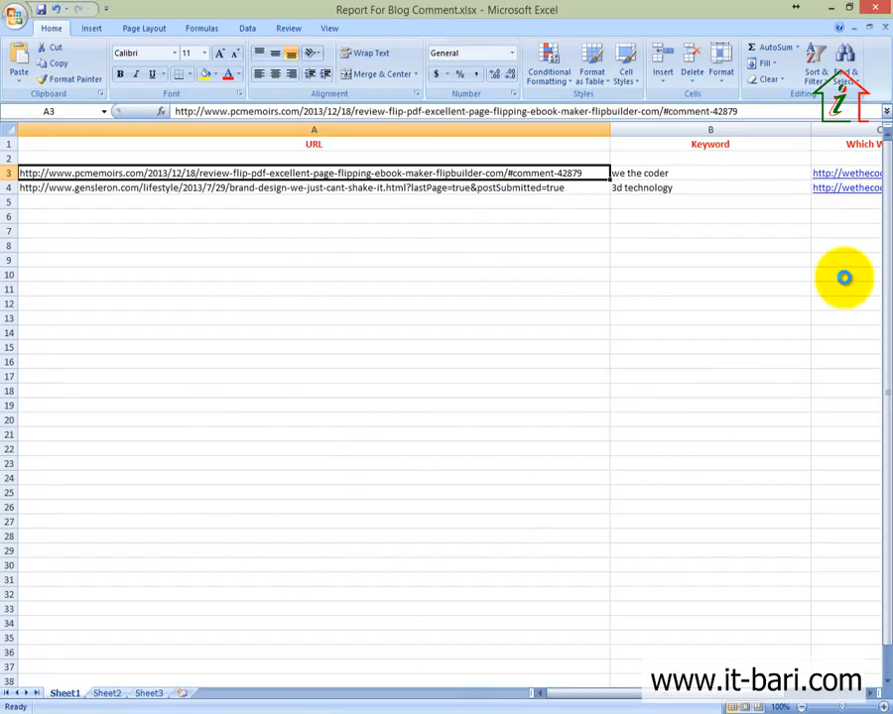
pyautogui.click(881, 8)
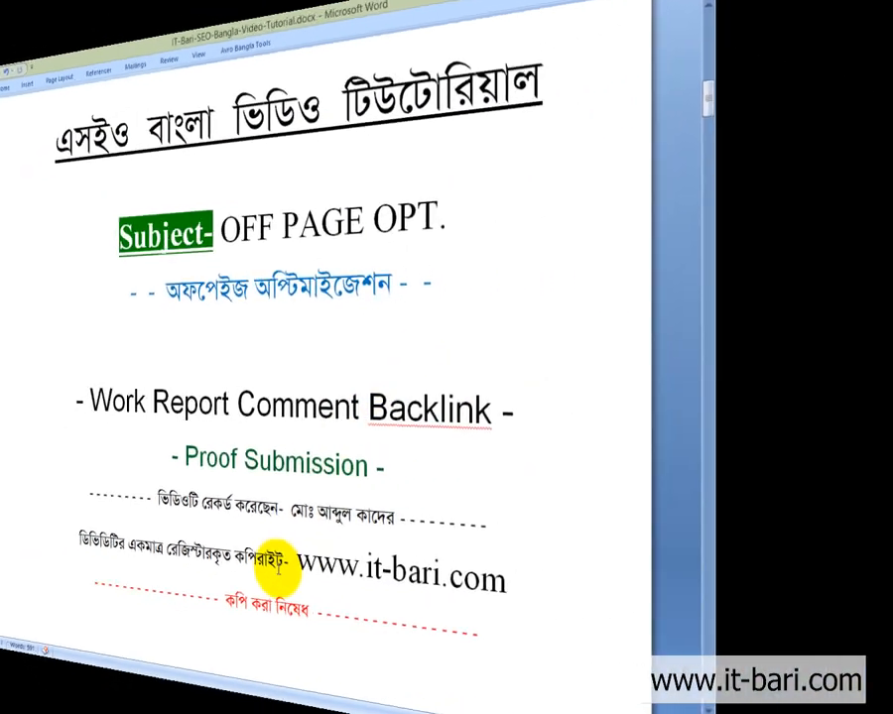